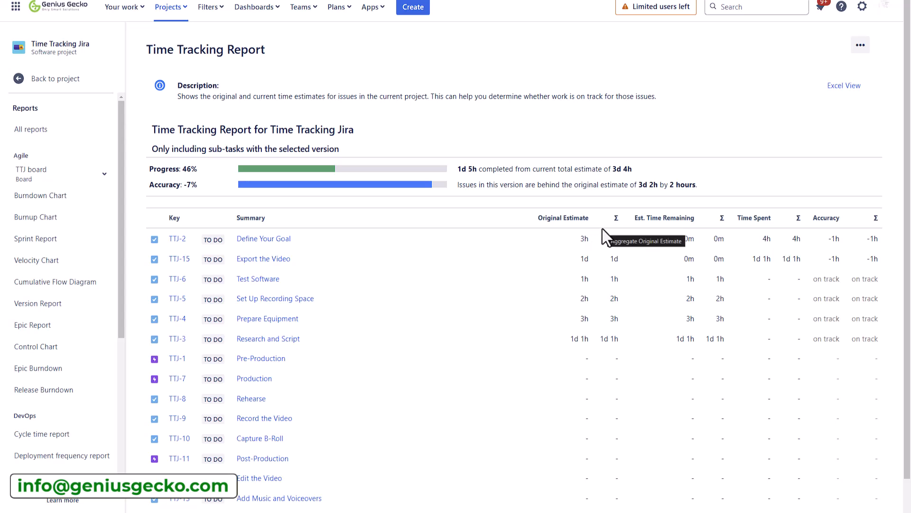
Step: Open the insights for TT Sprint 1 and expand the Production epic on the project timeline
click(788, 94)
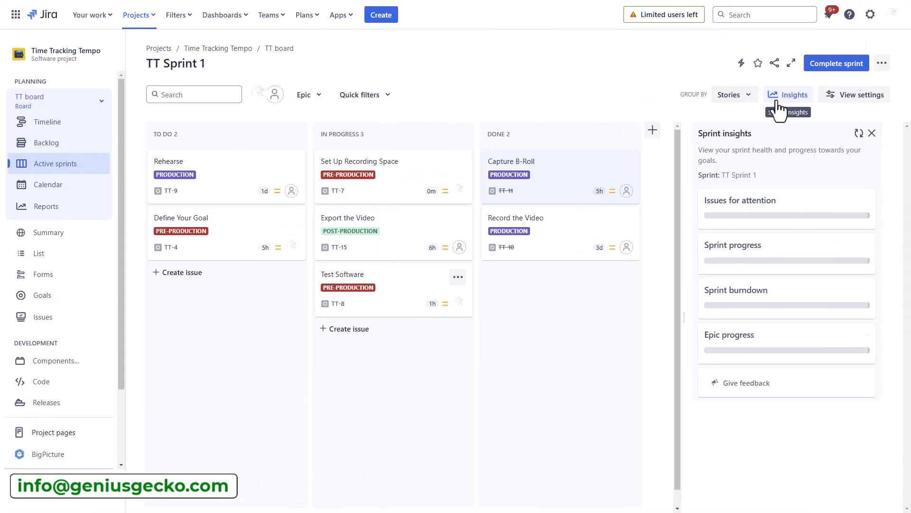
scroll(854, 235, down, 1)
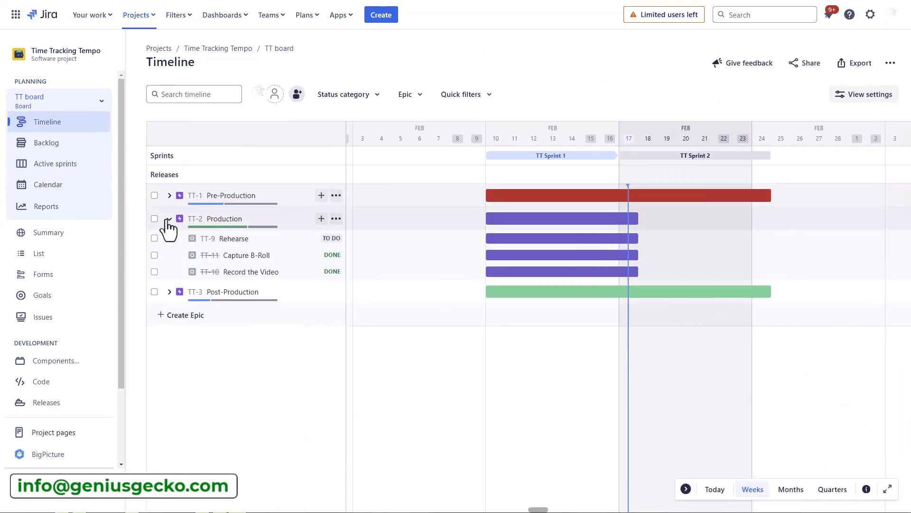
click(169, 218)
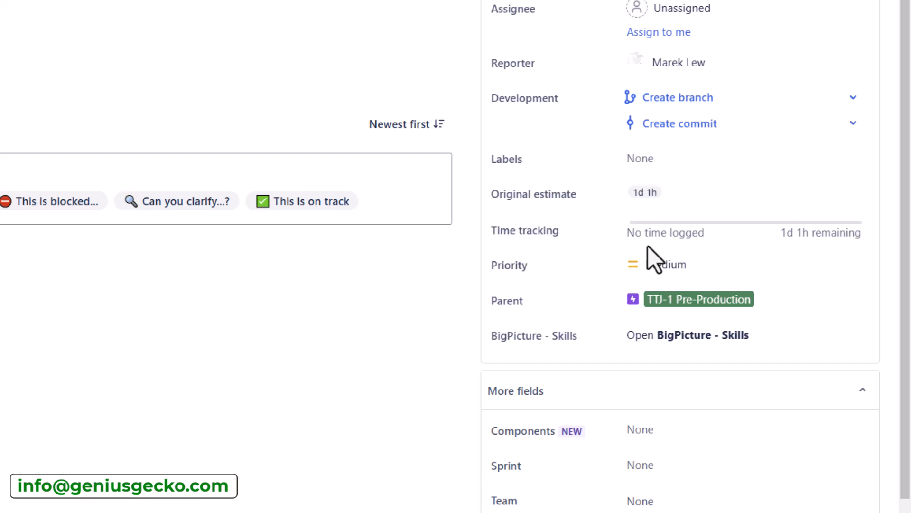
Step: Open the issue layout configuration from the Research and Script issue and look through its context fields
scroll(647, 246, down, 4)
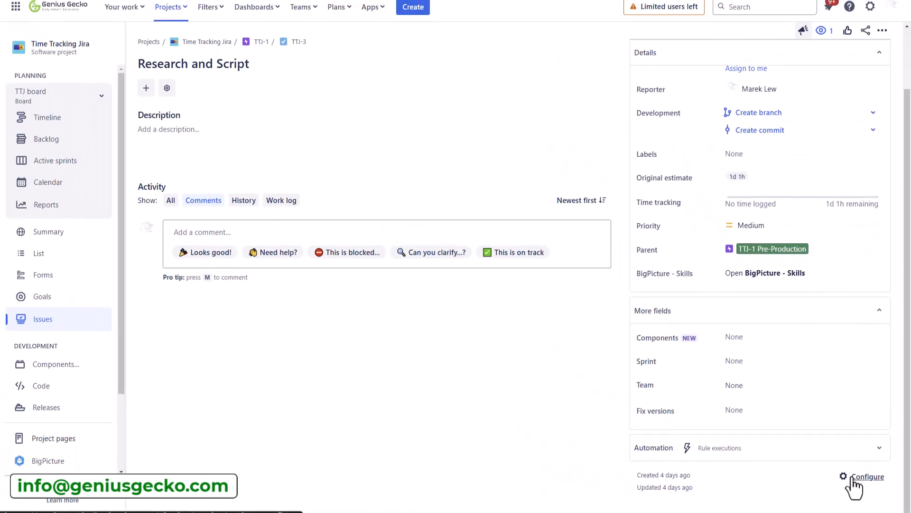
click(853, 479)
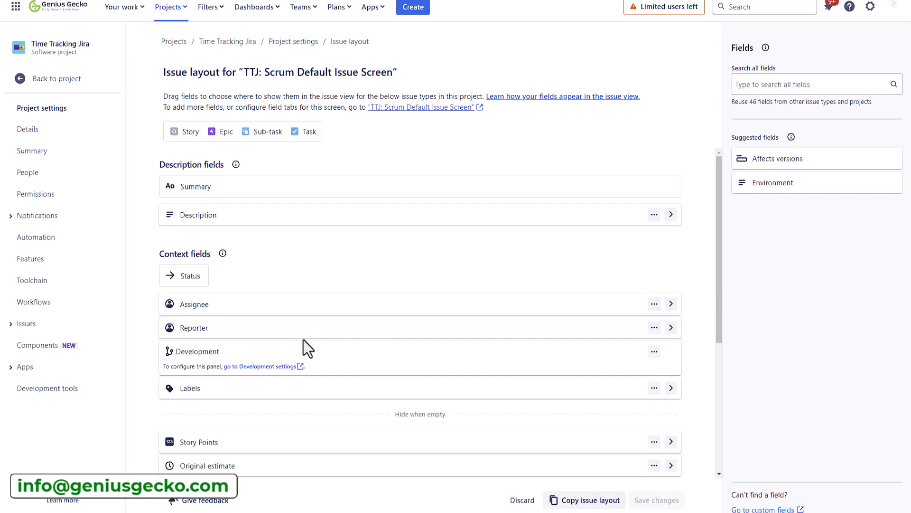
scroll(304, 338, down, 2)
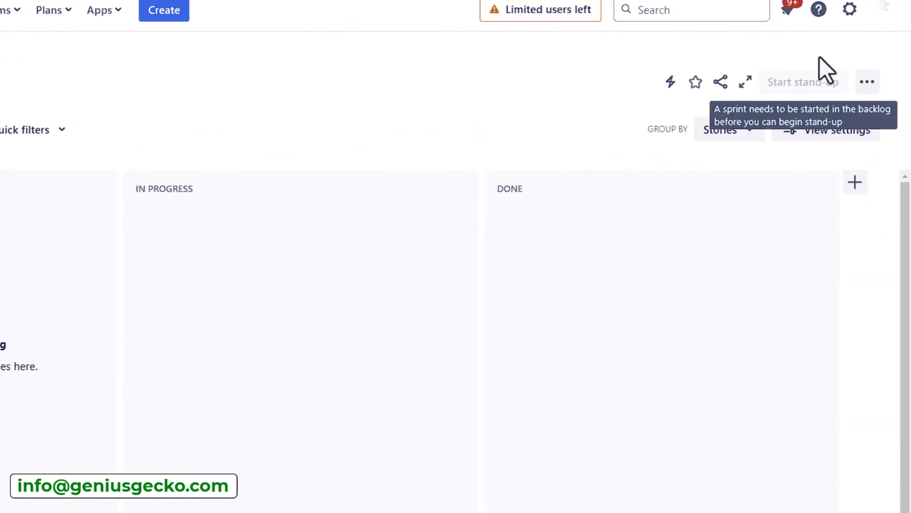
Step: Open the time tracking page in the global issue settings and view the available time tracking providers
click(851, 10)
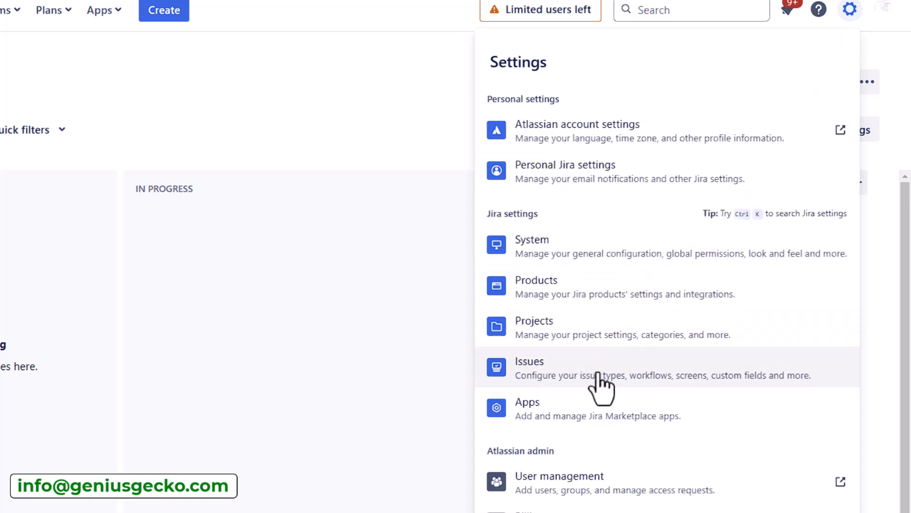
click(600, 375)
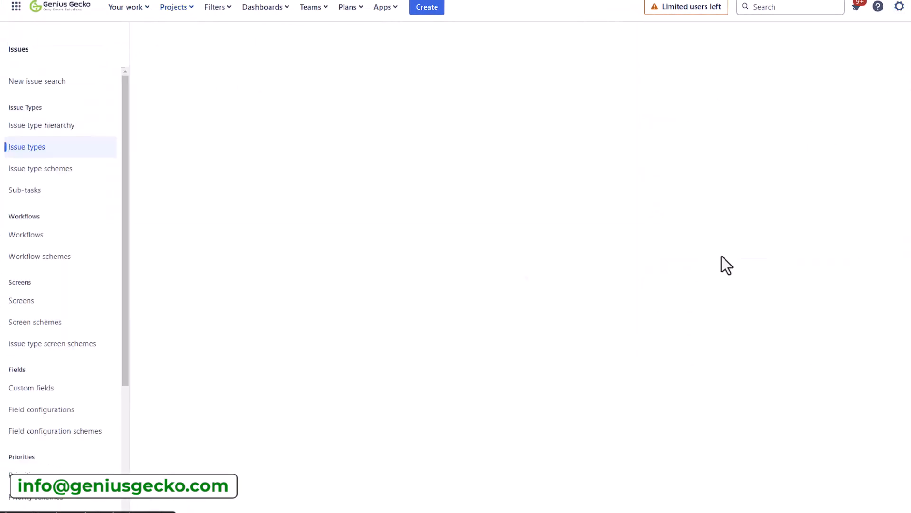
scroll(80, 323, down, 3)
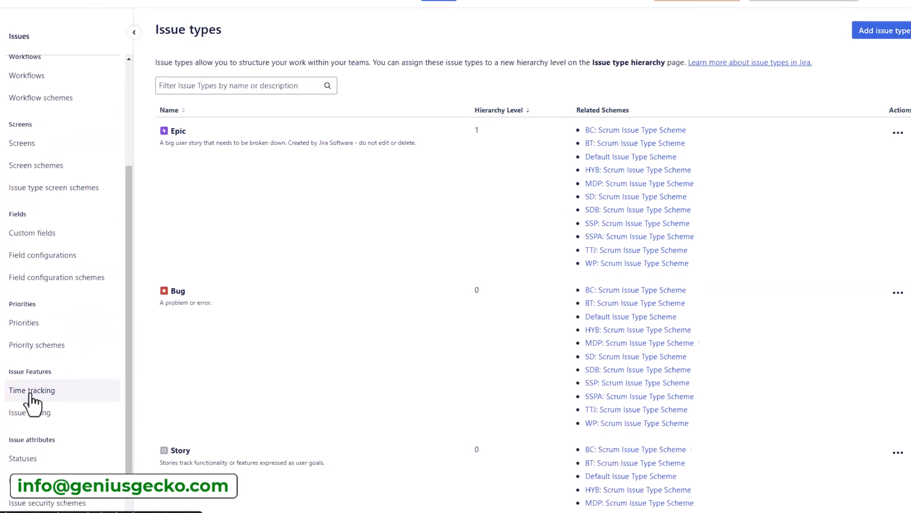
click(37, 370)
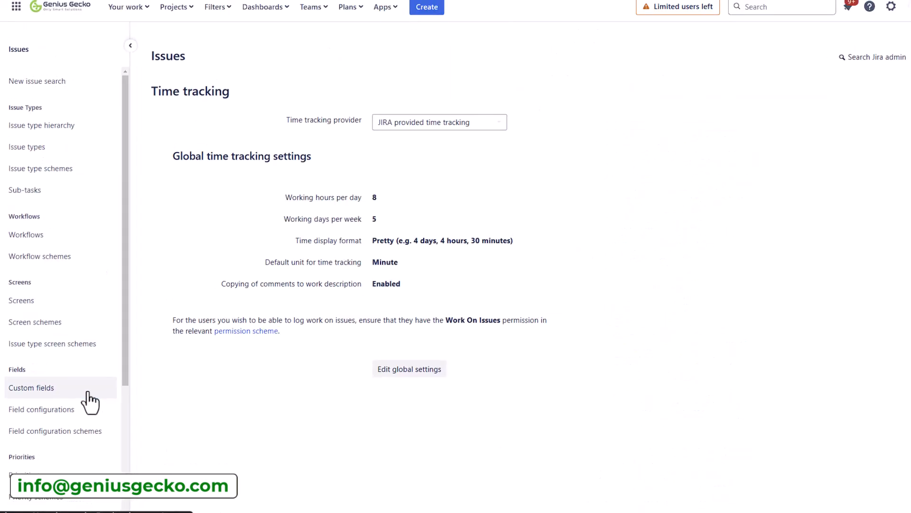
click(487, 124)
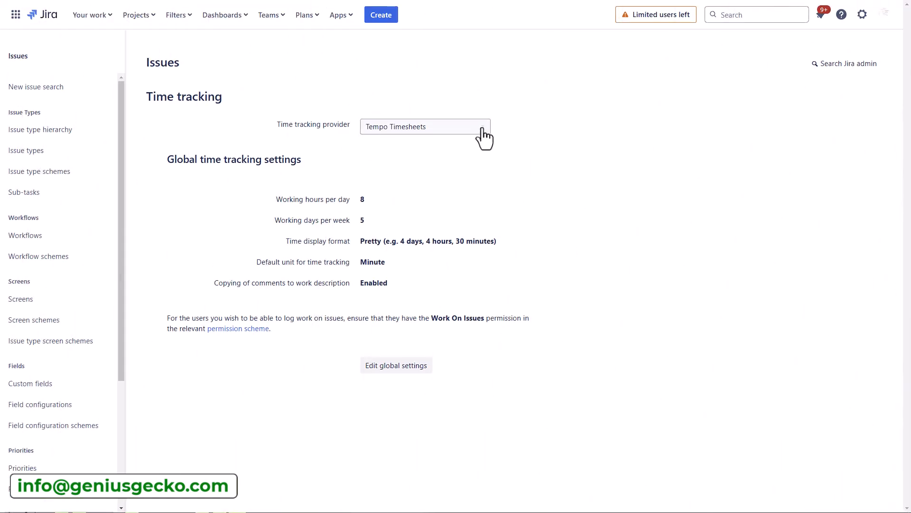
click(483, 136)
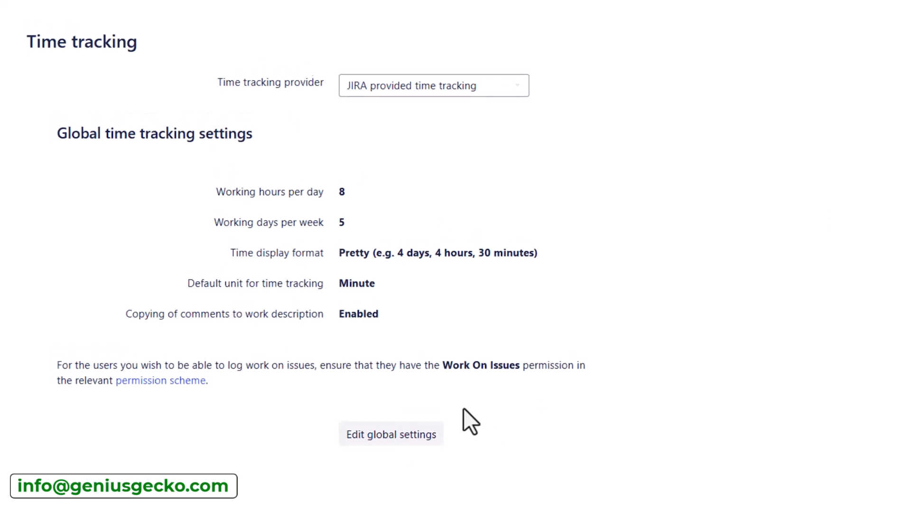
Step: Examine the time display format and default unit options in the global time tracking settings
click(414, 420)
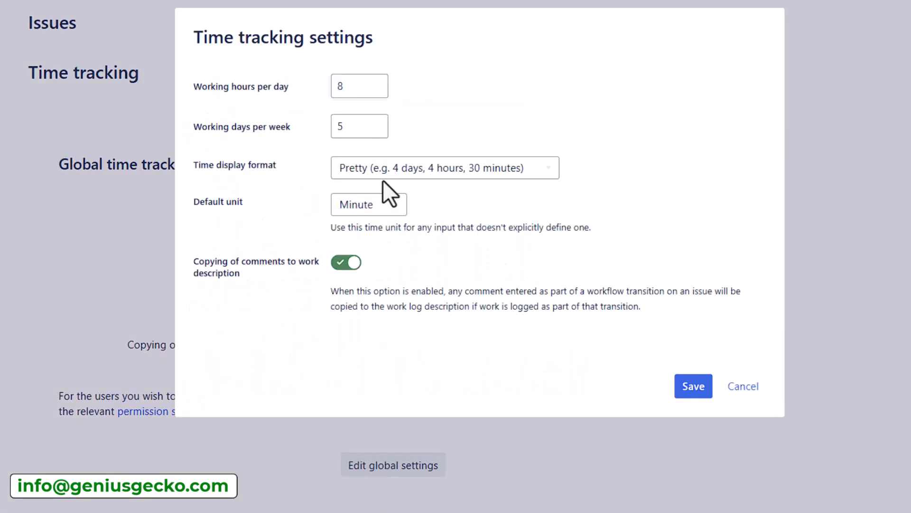
click(378, 169)
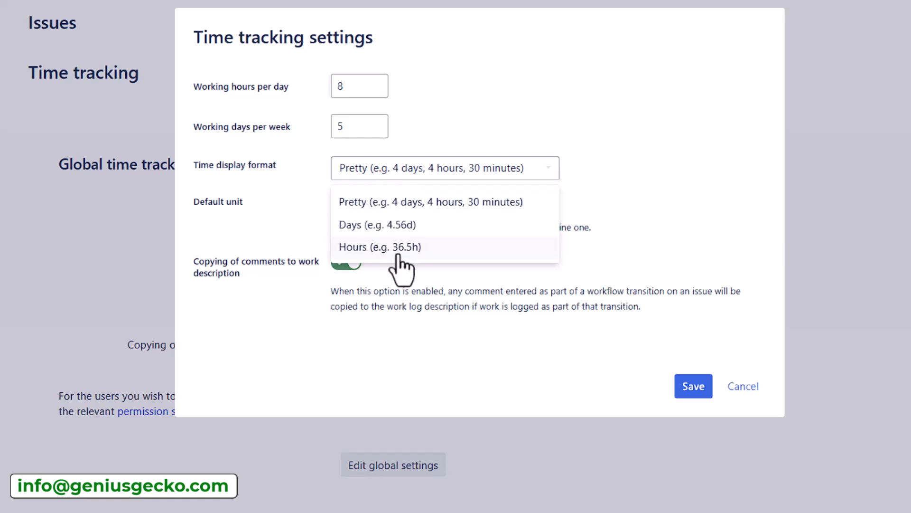
click(395, 205)
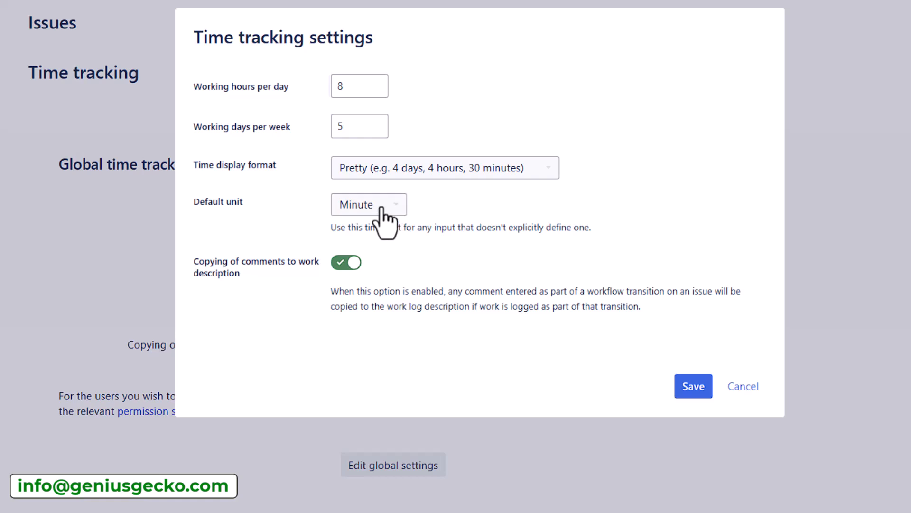
click(382, 205)
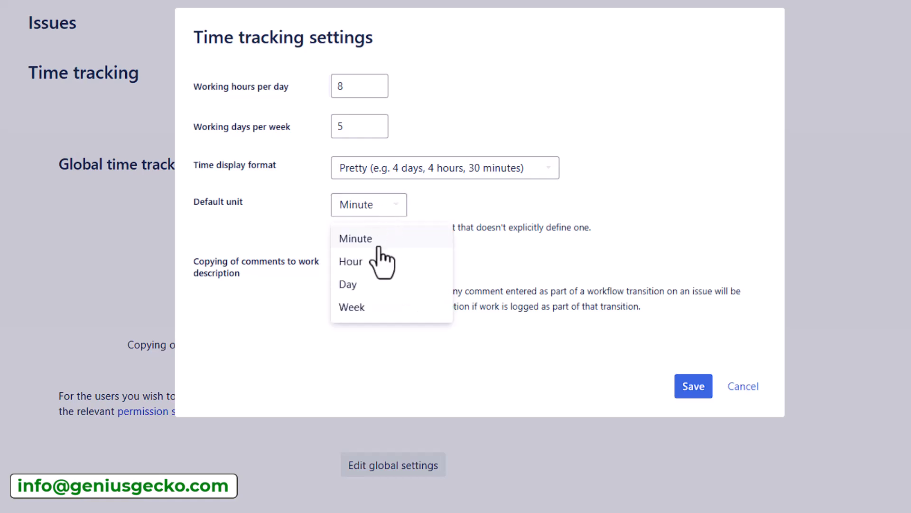
click(378, 263)
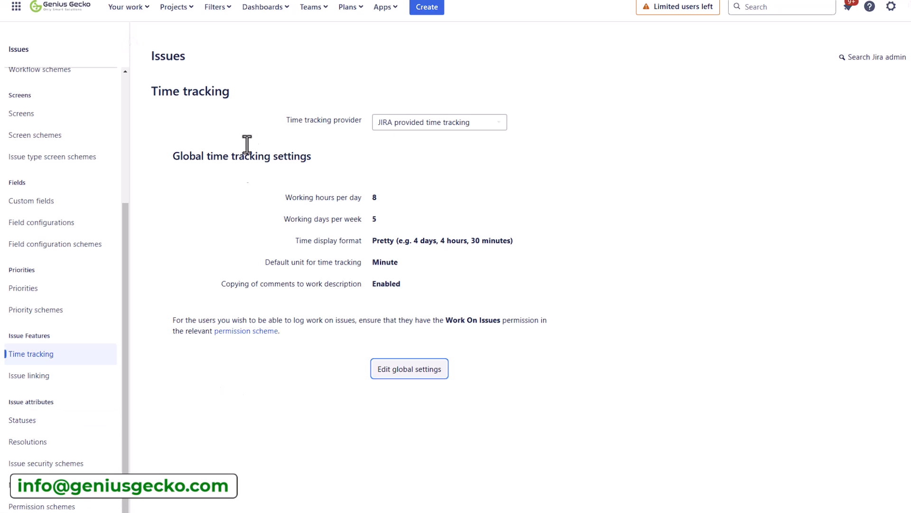
Step: Open the issue list of the Time Tracking Jira project and expand the Pre-Production epic
click(180, 8)
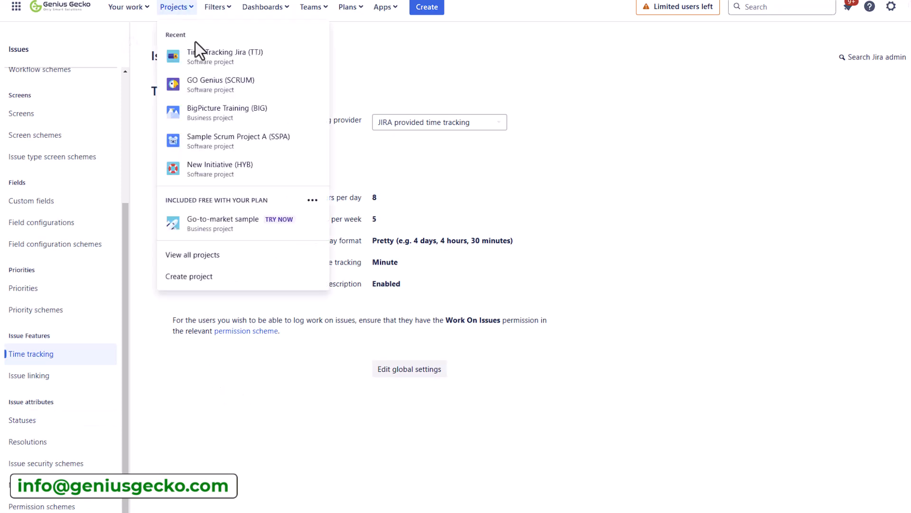
click(199, 53)
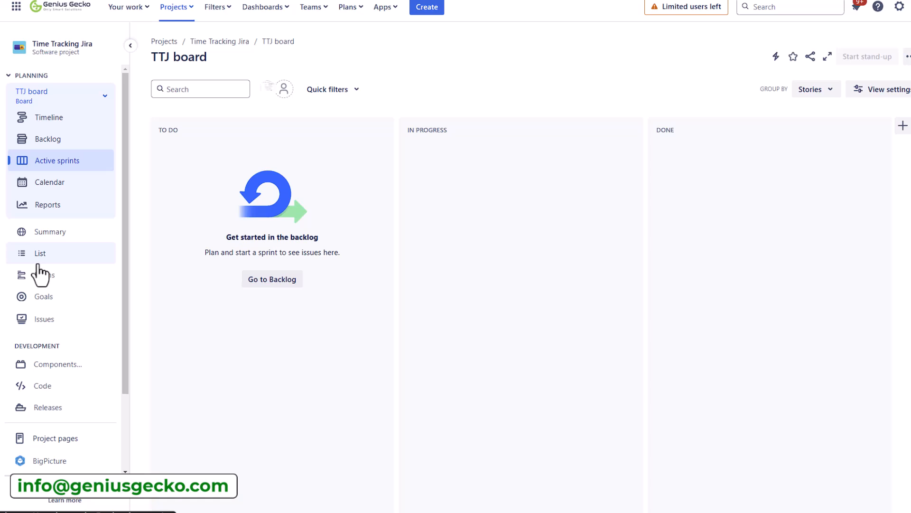
click(39, 264)
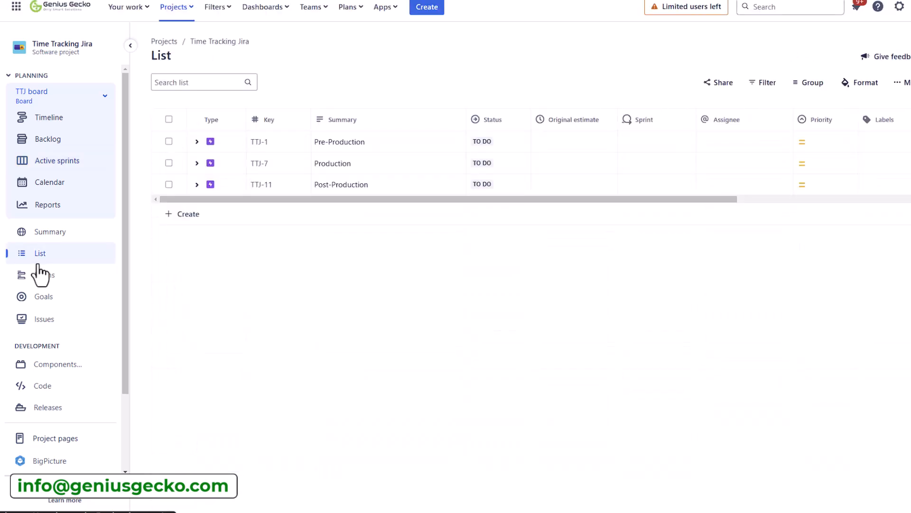
click(197, 142)
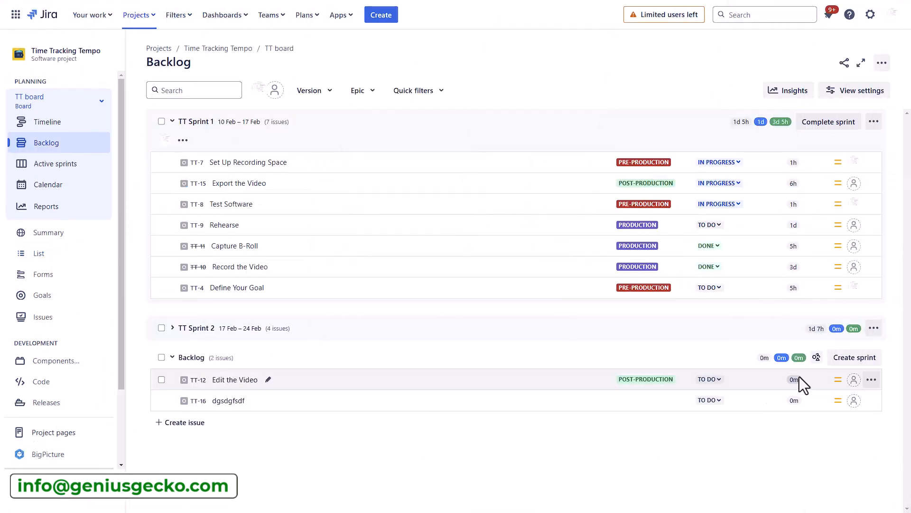
Step: Go to the active sprint in the Time Tracking Tempo project and view the estimation methods in the TT board's settings
click(42, 166)
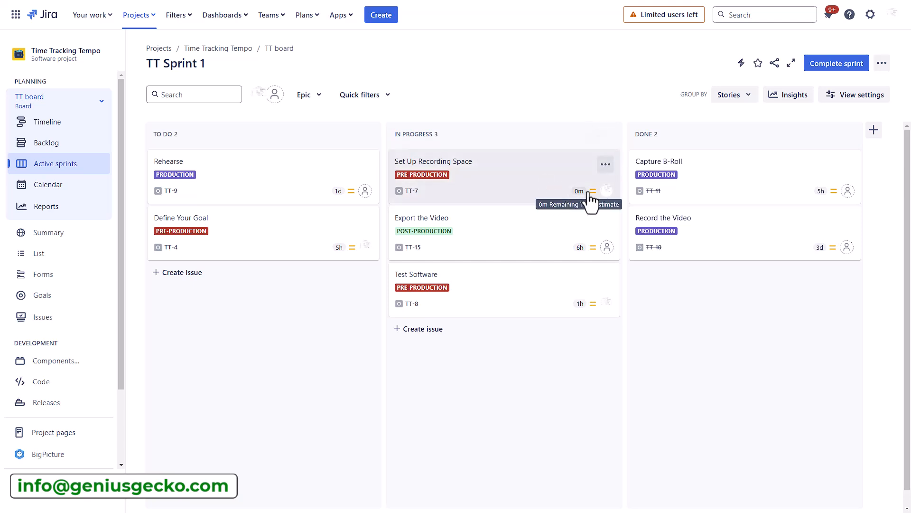
click(879, 71)
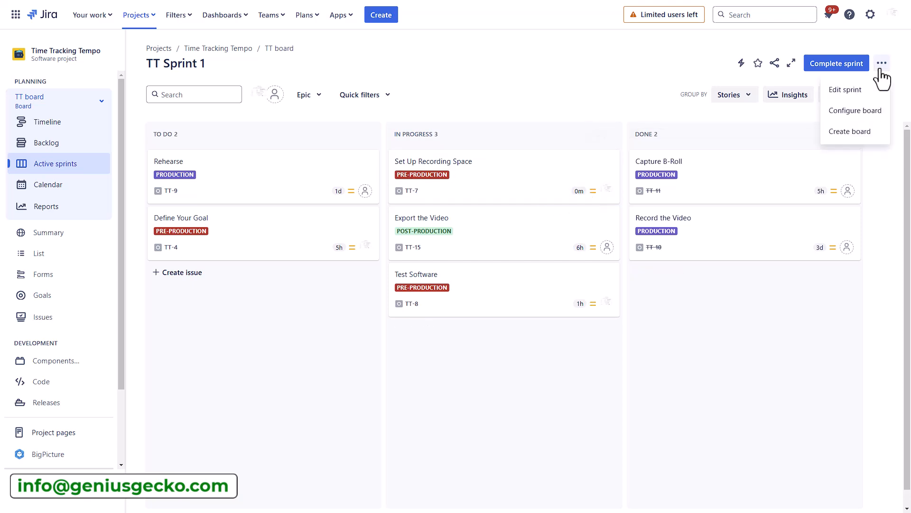
click(855, 110)
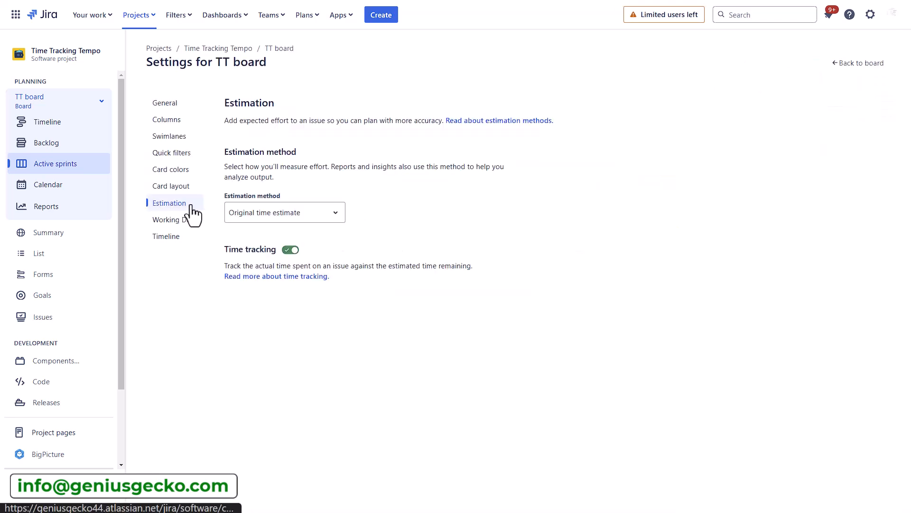
click(280, 218)
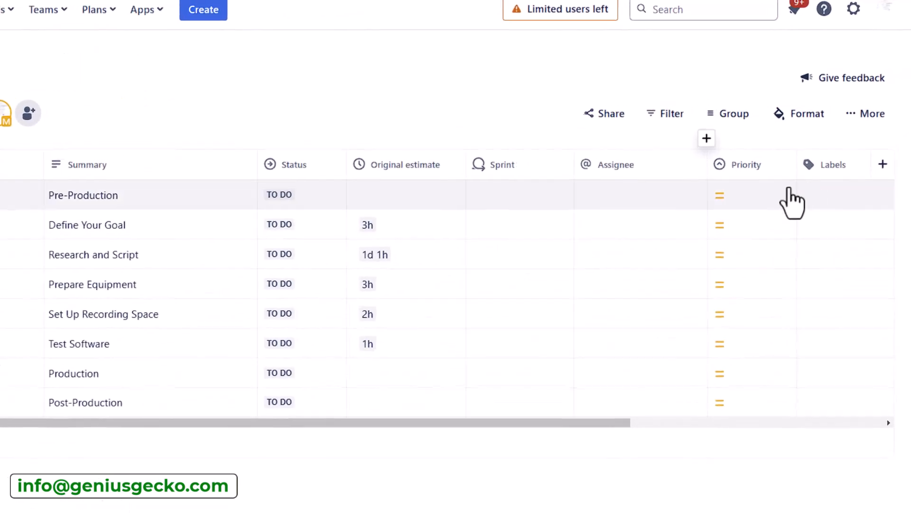
Step: Search the fields that can be added as list columns for "remain"
click(784, 206)
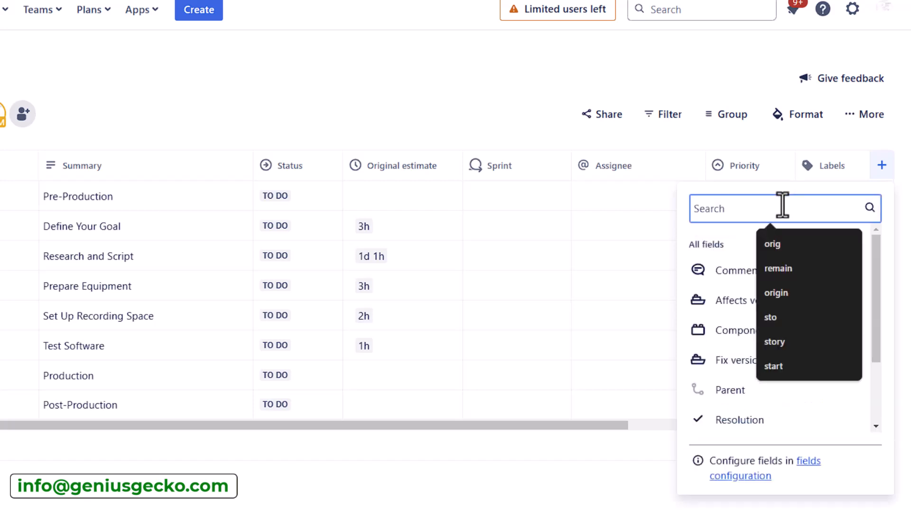
text(re)
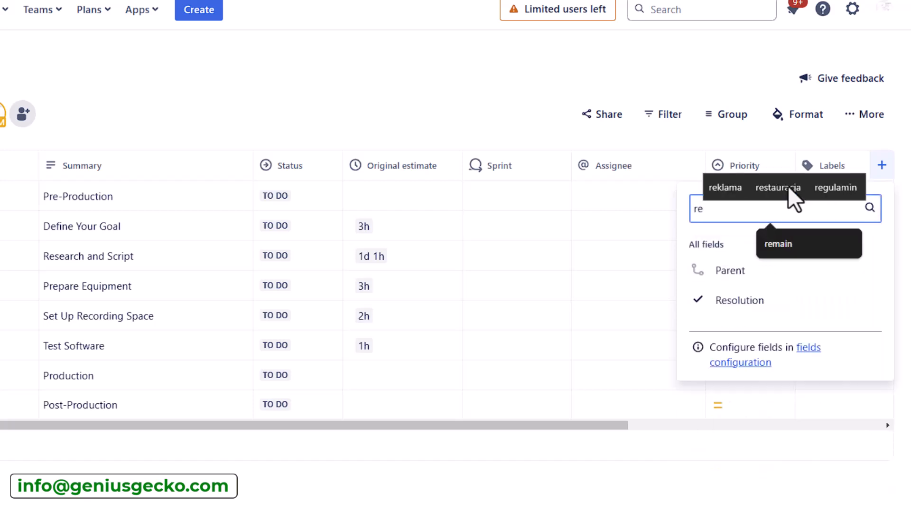
text(main)
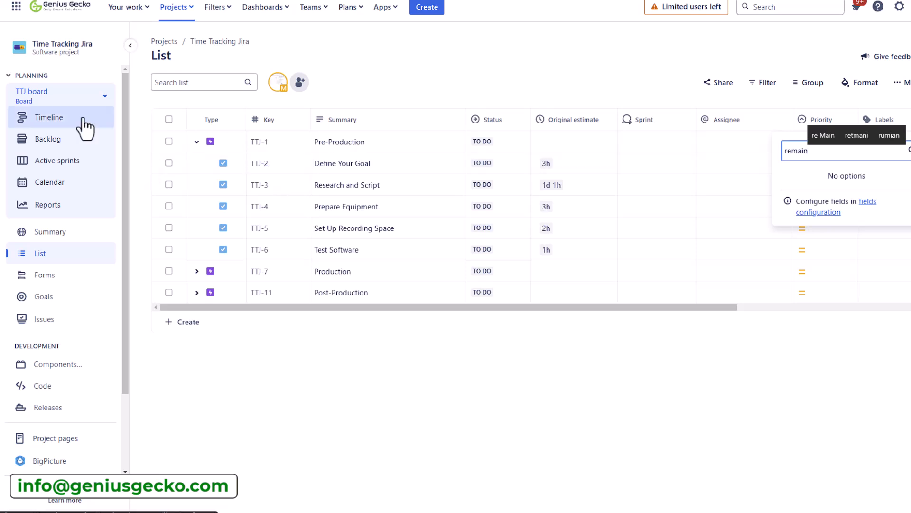
Step: Open the Export the Video issue from the project's issues and set its original estimate to 1d
click(62, 319)
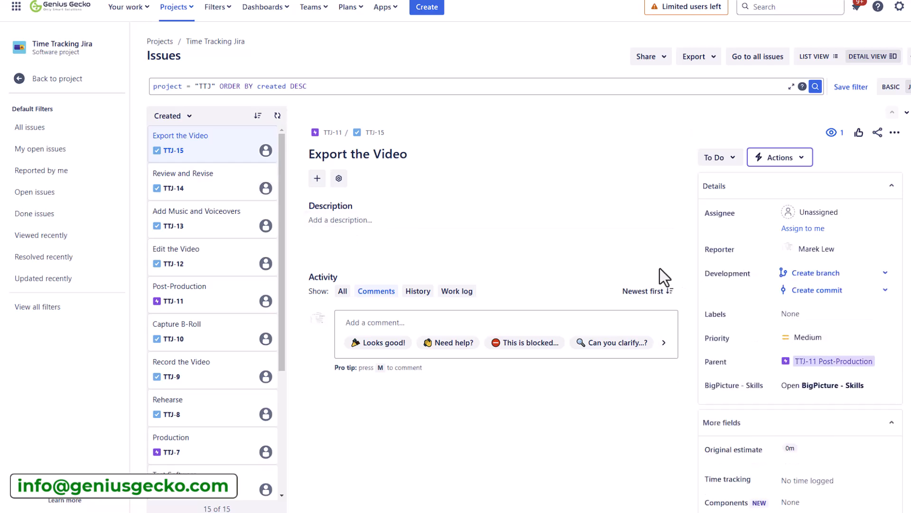
scroll(729, 353, down, 2)
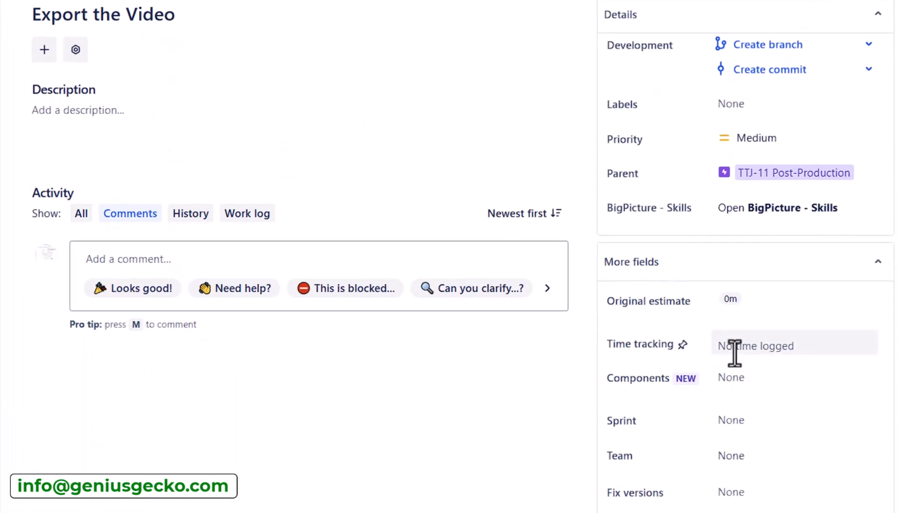
scroll(747, 341, down, 1)
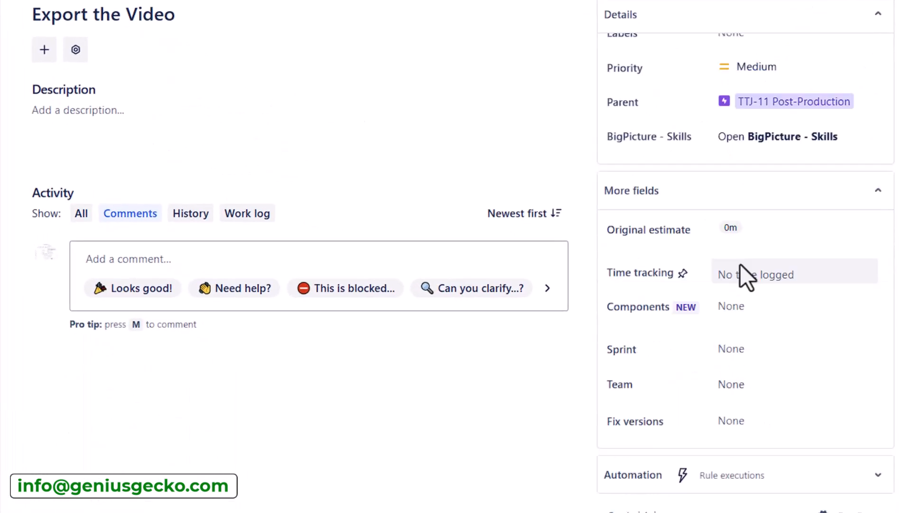
click(732, 236)
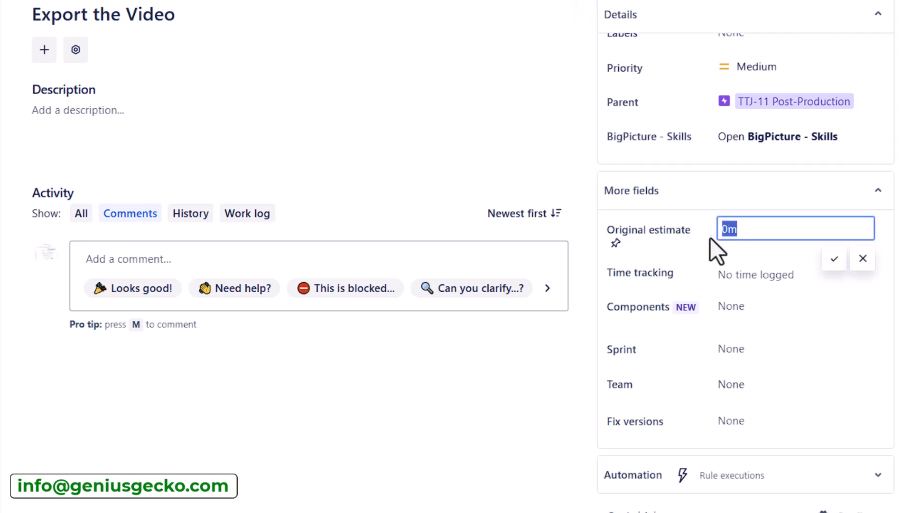
text(1d)
click(834, 259)
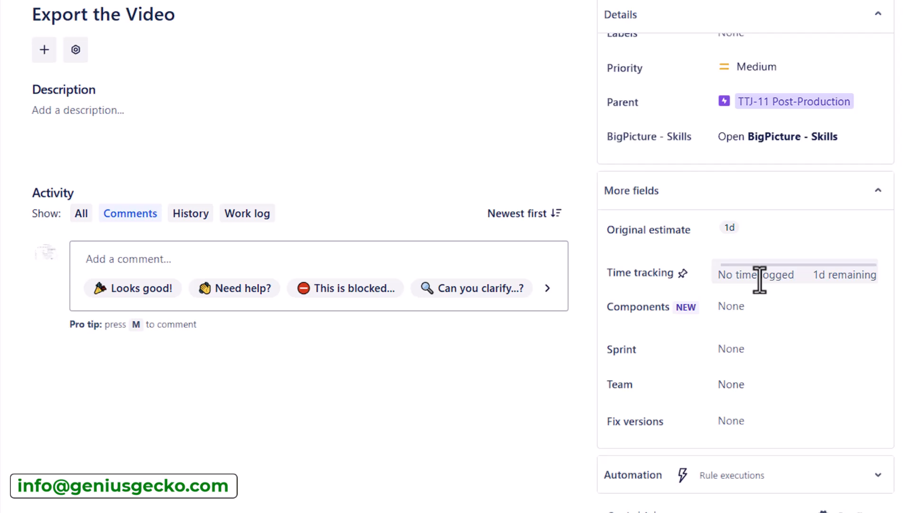
Step: Log 4h of time spent on the Export the Video issue with the work description "export part 1"
click(774, 275)
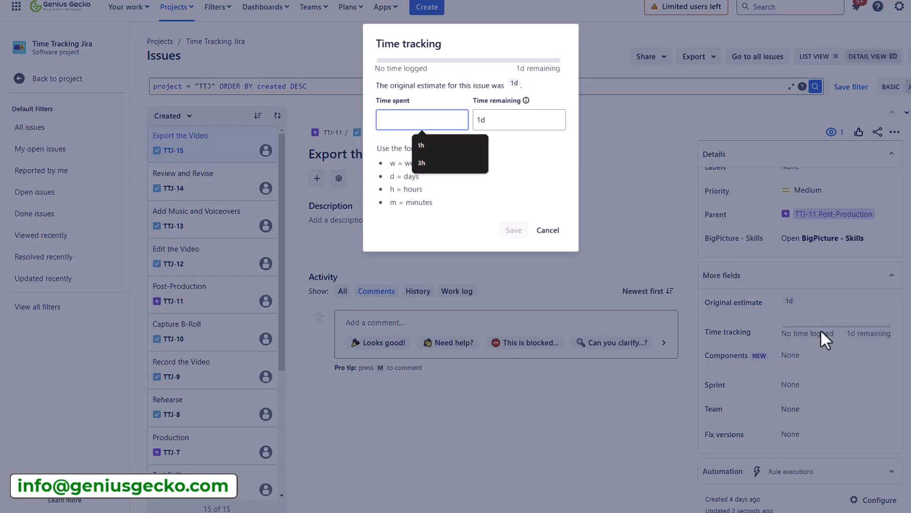
click(478, 145)
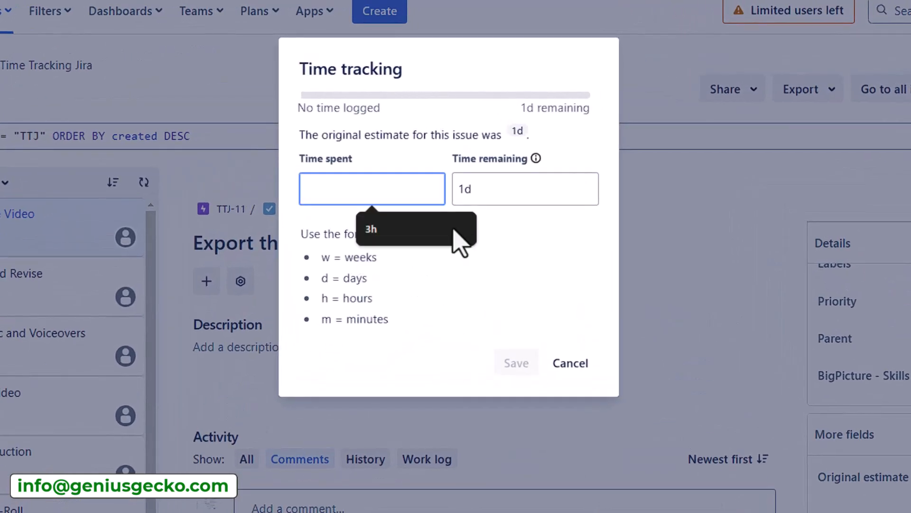
click(457, 229)
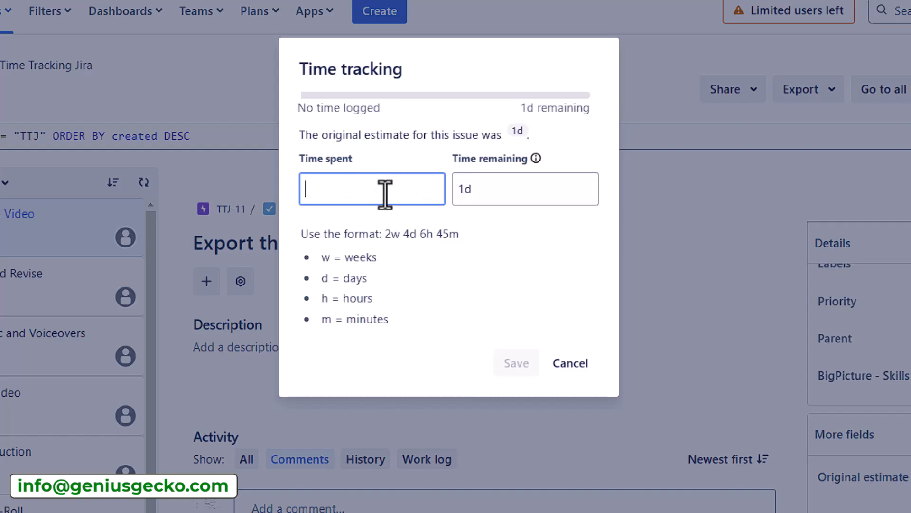
text(4h)
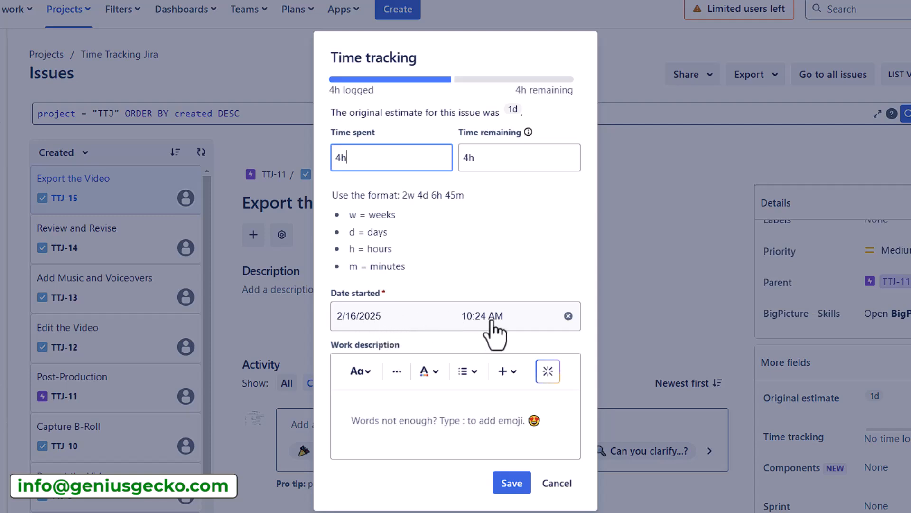
click(375, 418)
text(export part 1)
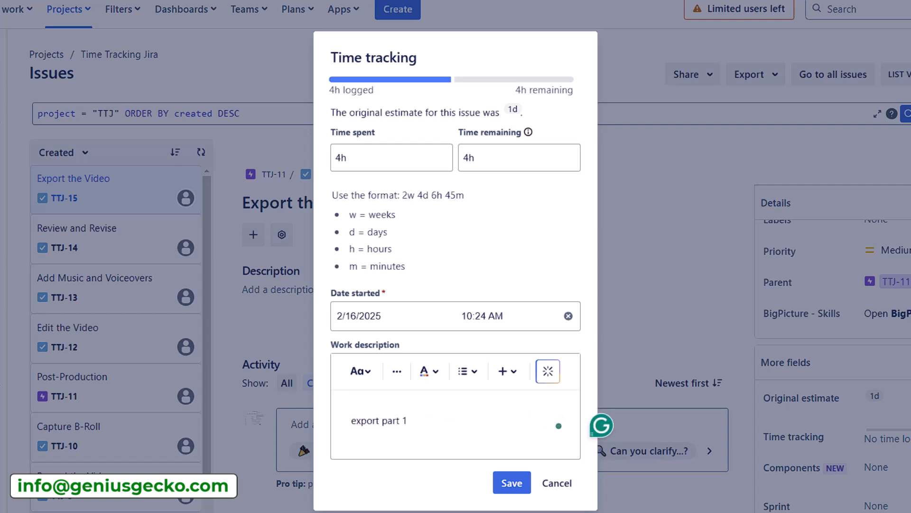
click(512, 482)
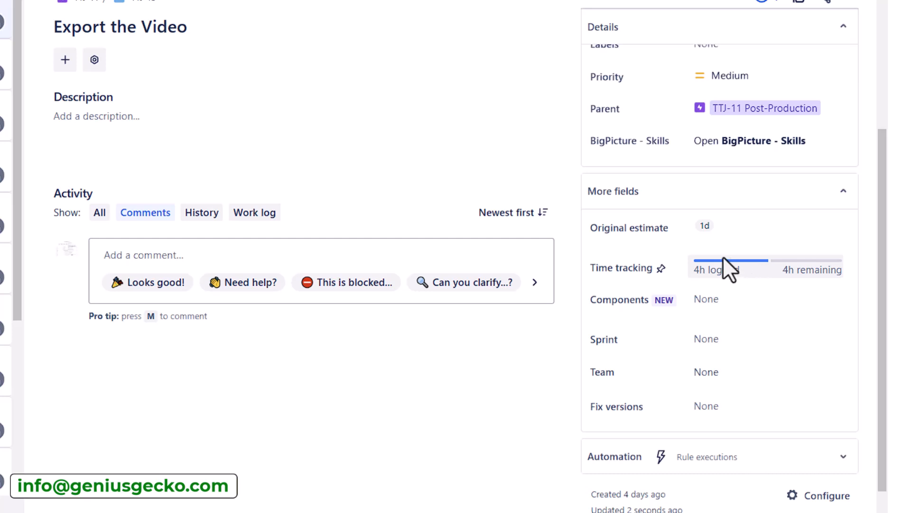
Step: View the issue's work log and the edit form of its "export part 1" entry, leaving the entry as is
click(263, 216)
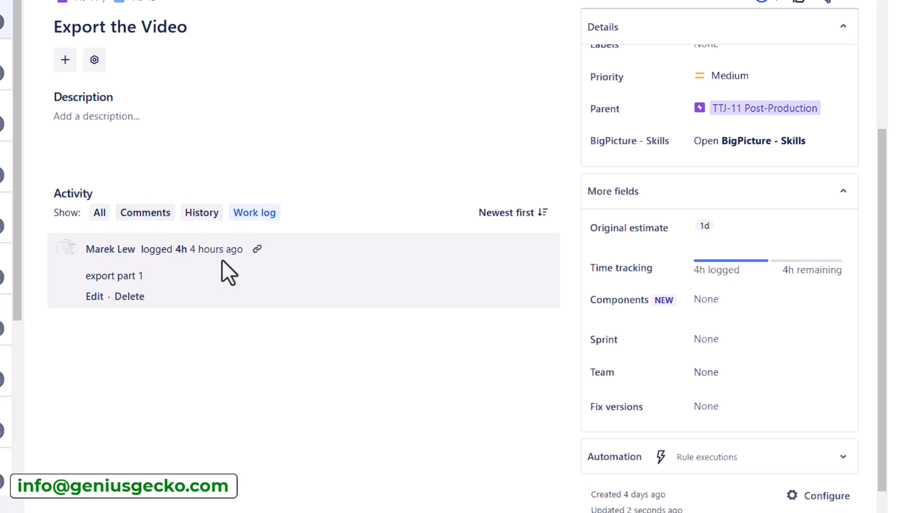
click(95, 296)
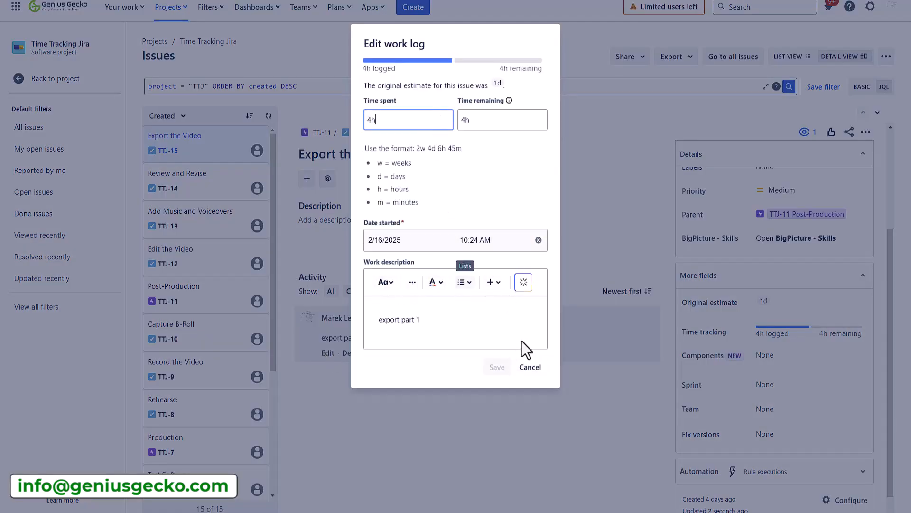
click(531, 369)
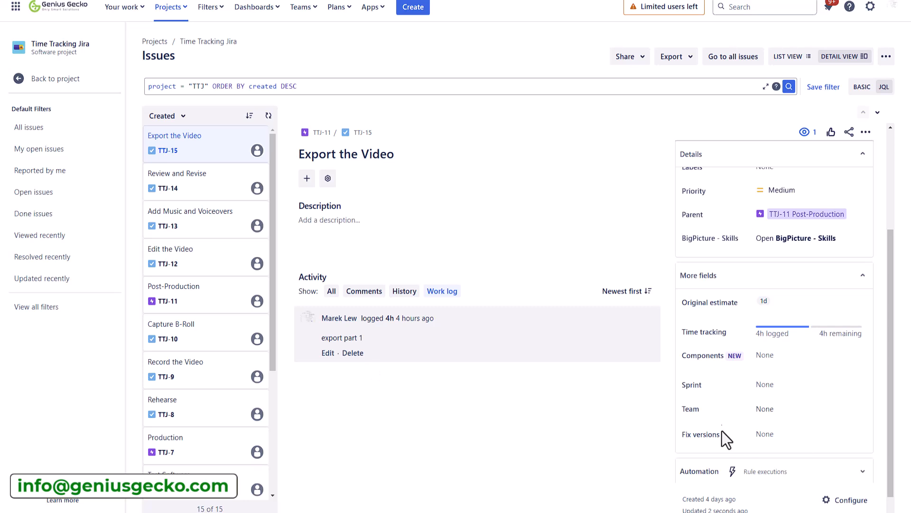
Step: Log another 5h of time spent on the Export the Video issue without a work description
scroll(703, 226, up, 3)
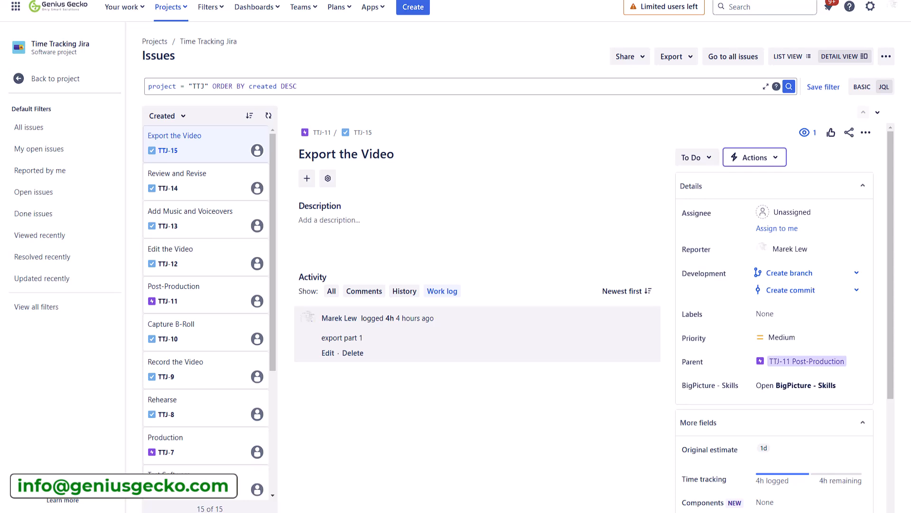
click(796, 480)
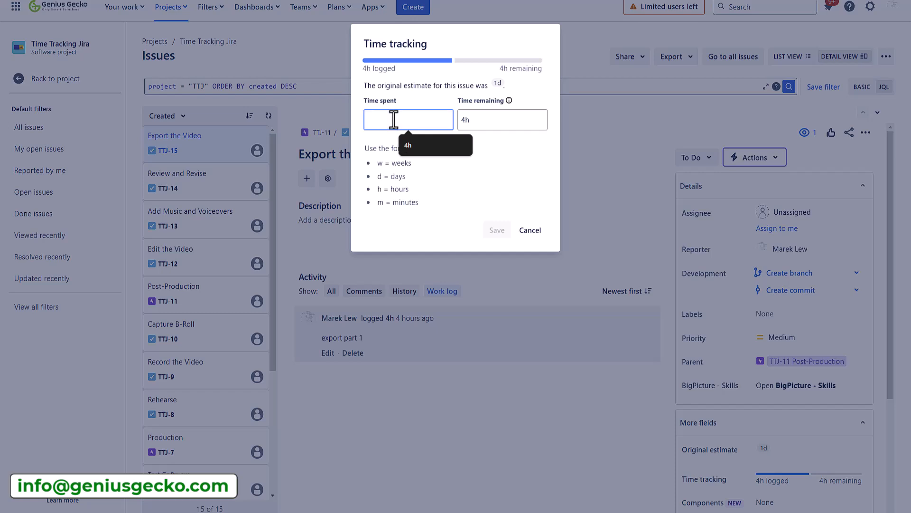
text(5h)
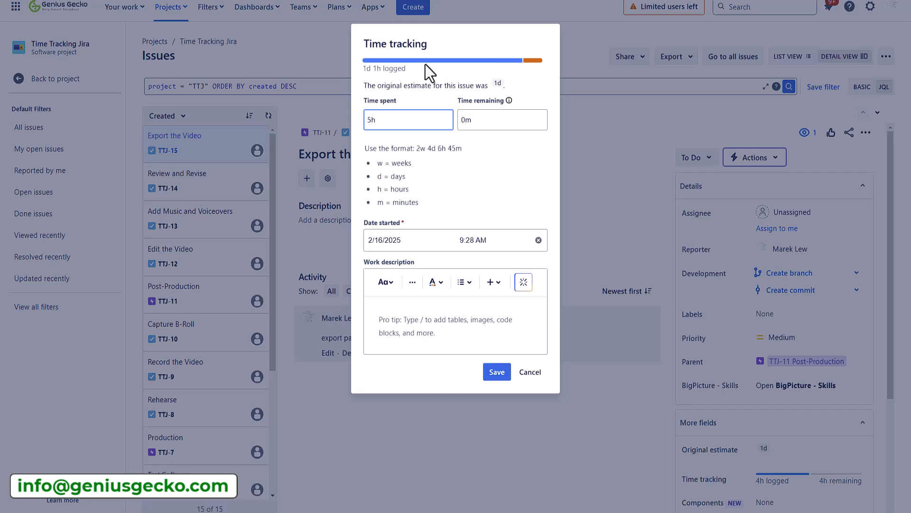
mouse_move(451, 62)
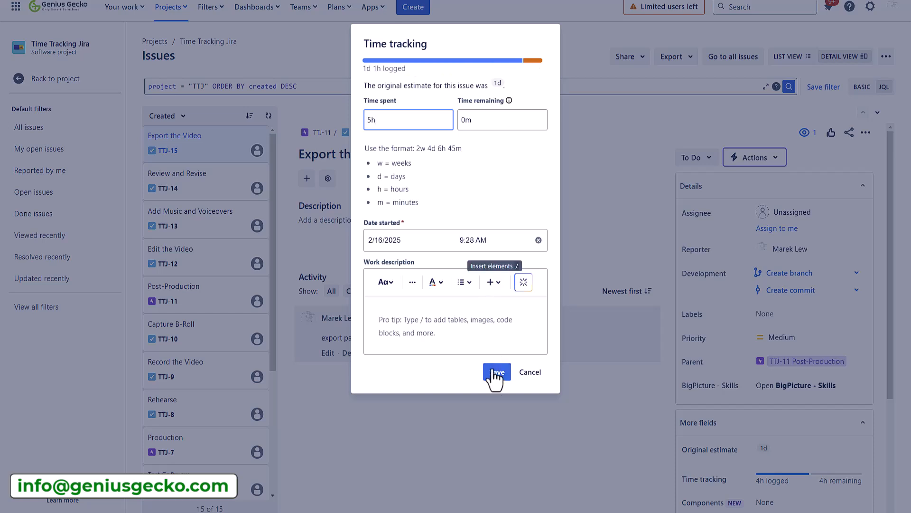
click(494, 383)
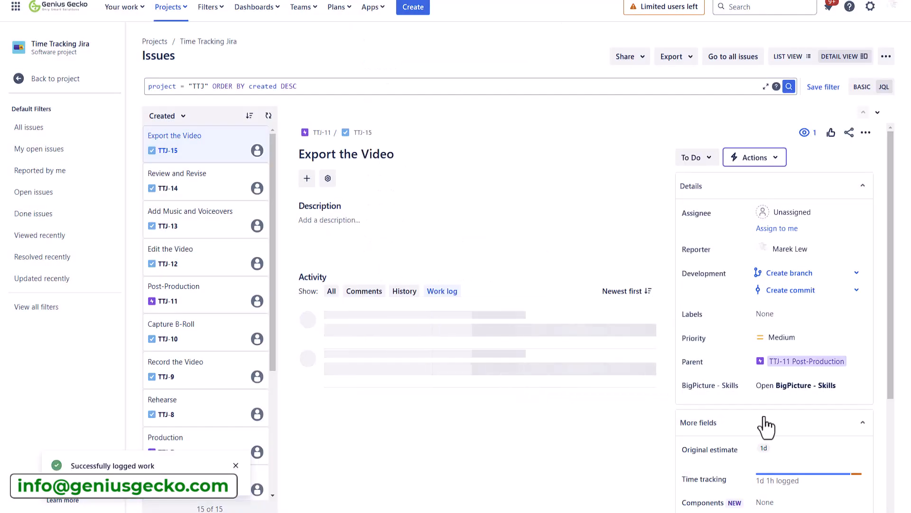
scroll(776, 373, down, 2)
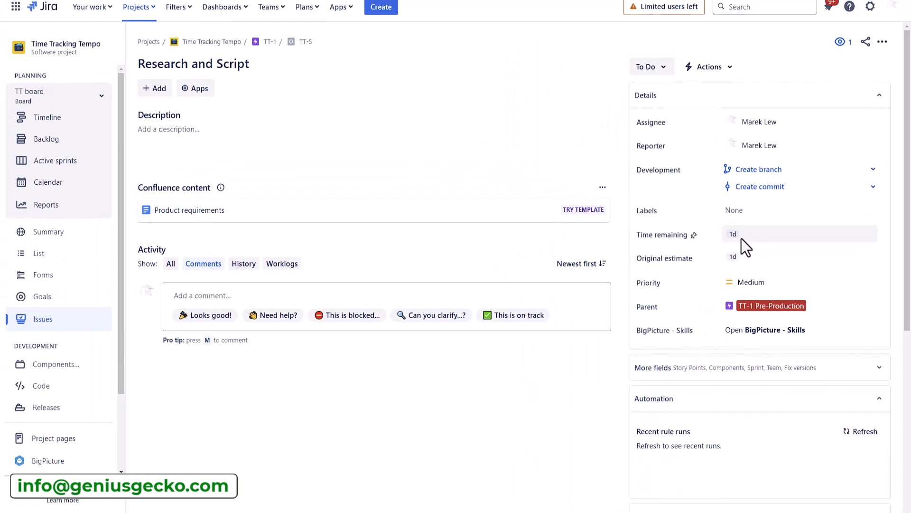
Step: Add a Tempo tracker to the Research and Script issue, start it and pause it after a few seconds
scroll(742, 238, down, 5)
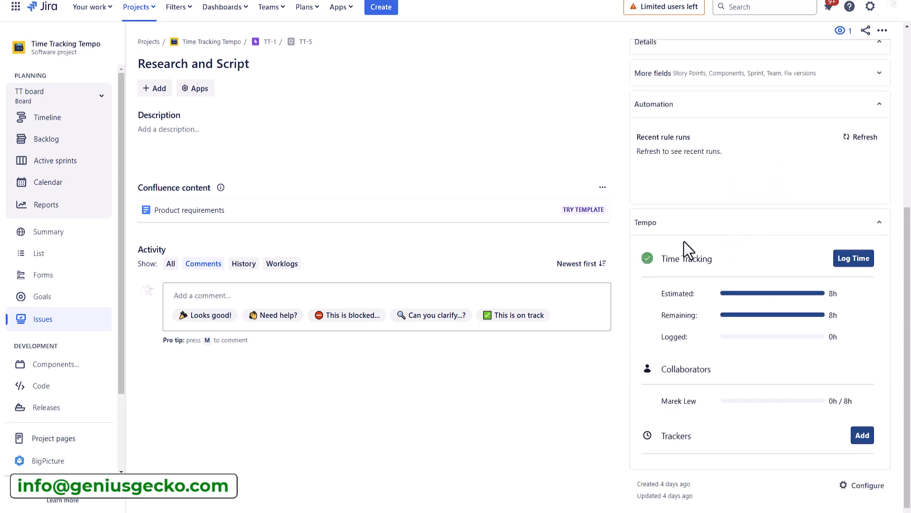
scroll(662, 286, down, 1)
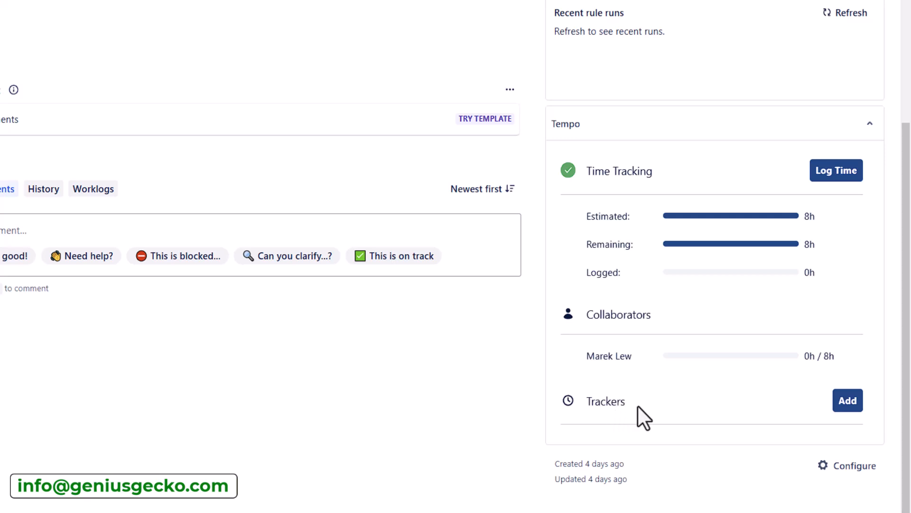
click(839, 403)
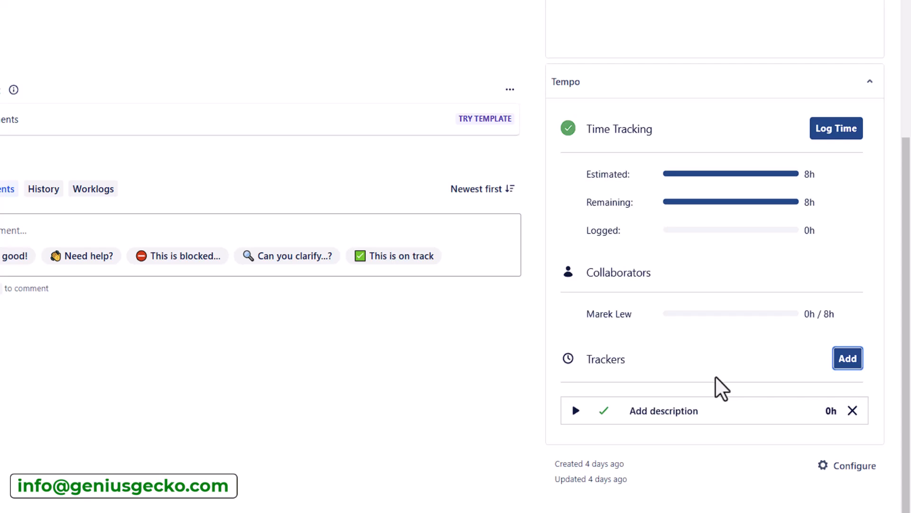
click(575, 411)
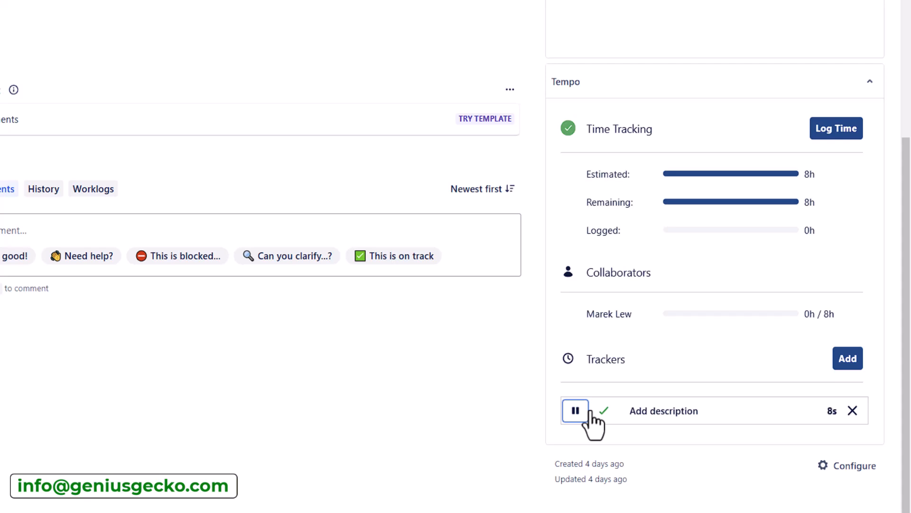
click(576, 410)
Step: Open Tempo's Log Time form for the Research and Script issue and view the filters for selecting a different issue
click(825, 134)
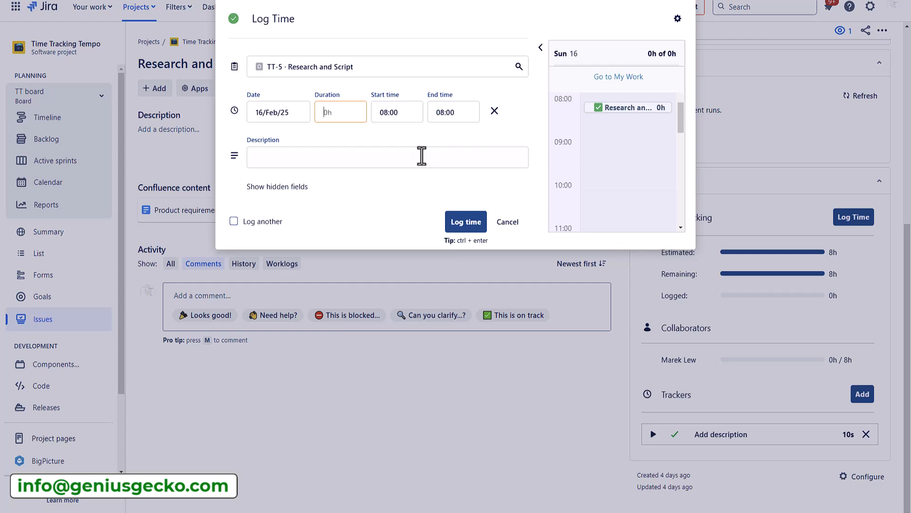
click(363, 66)
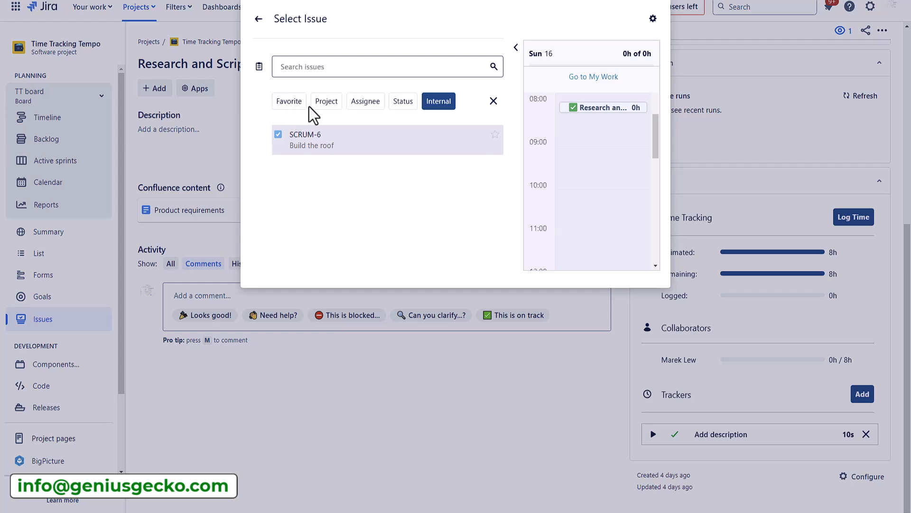
click(326, 106)
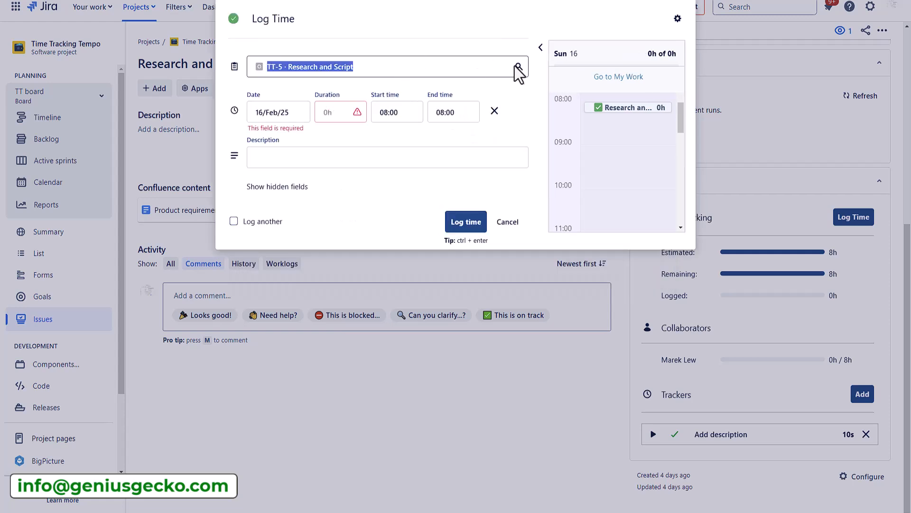
click(516, 66)
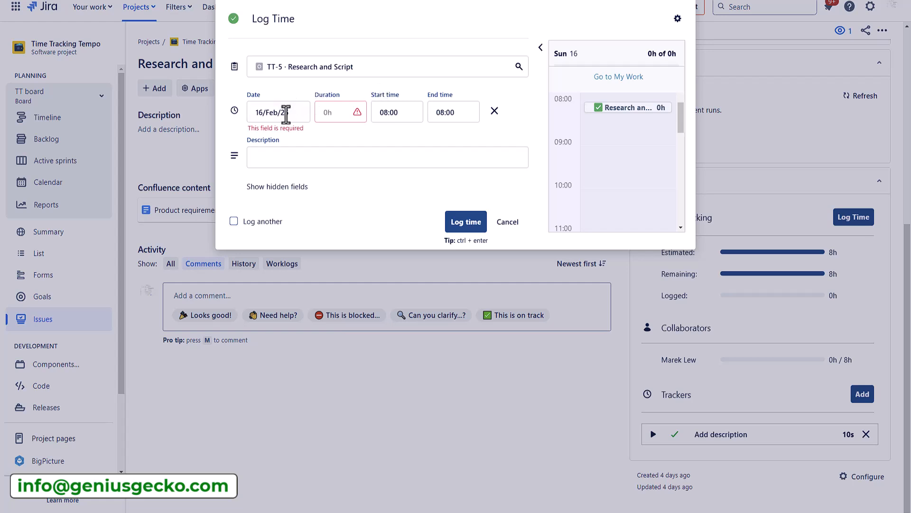
Step: Set the end time of the Research and Script time log to 10:00 for a 2h duration
click(338, 112)
click(396, 113)
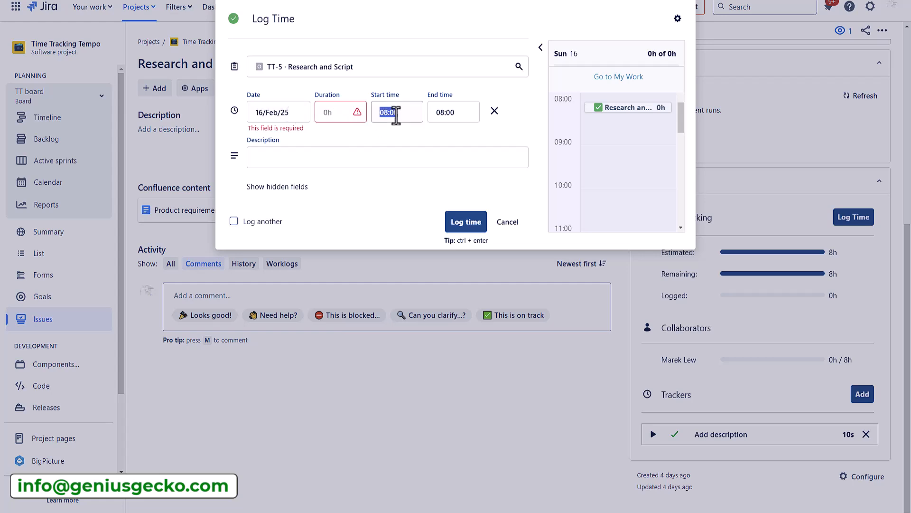
click(435, 113)
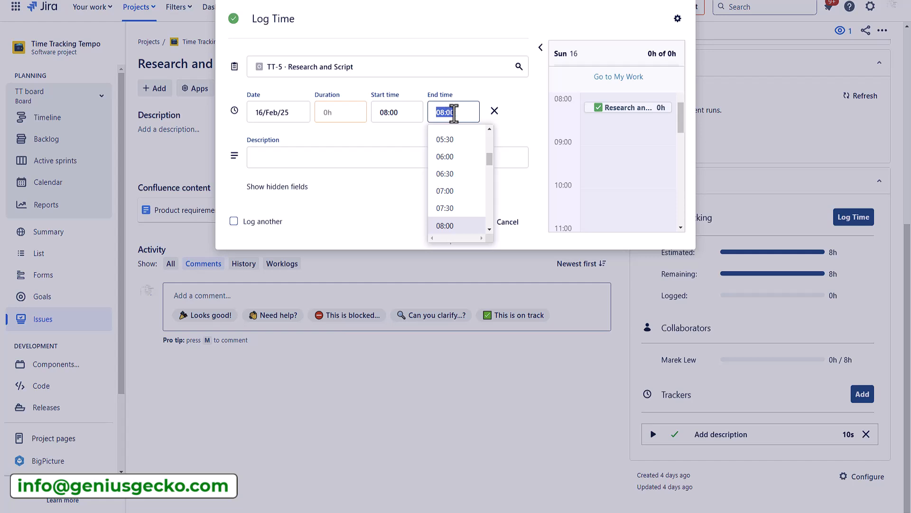
scroll(458, 166, down, 1)
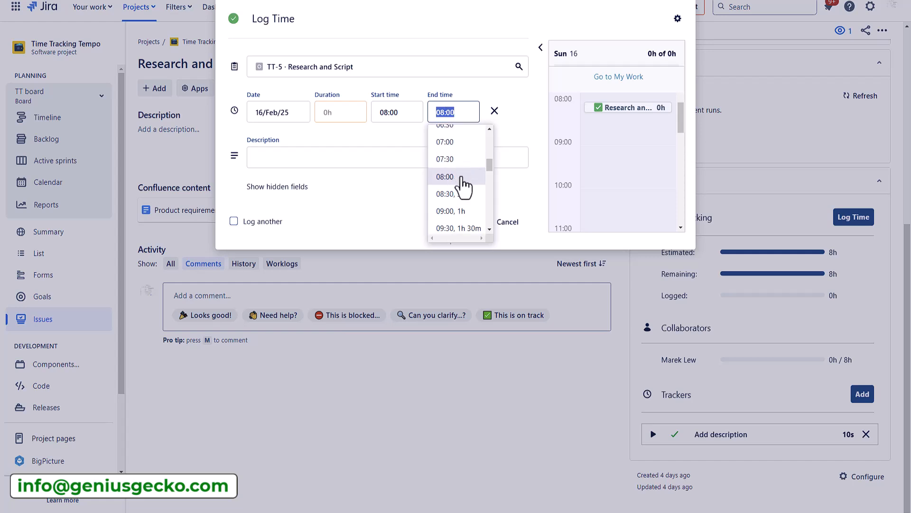
scroll(458, 202, down, 1)
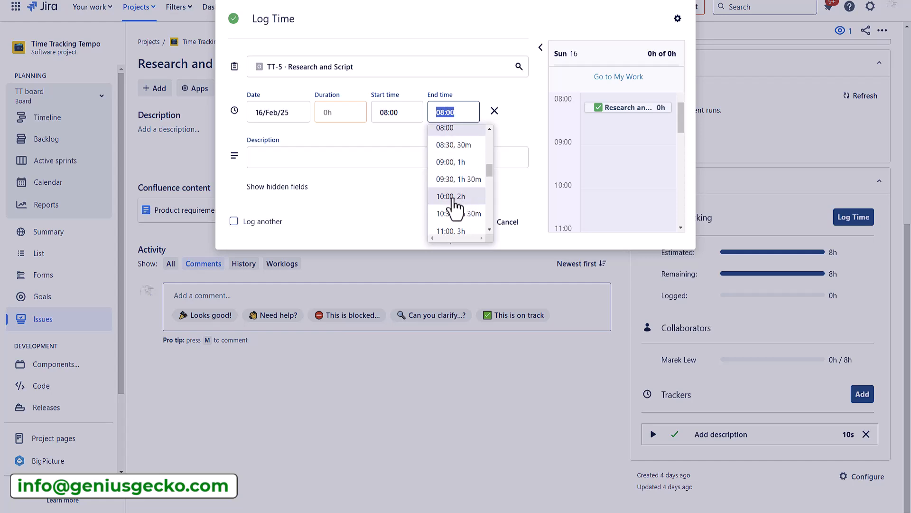
click(452, 197)
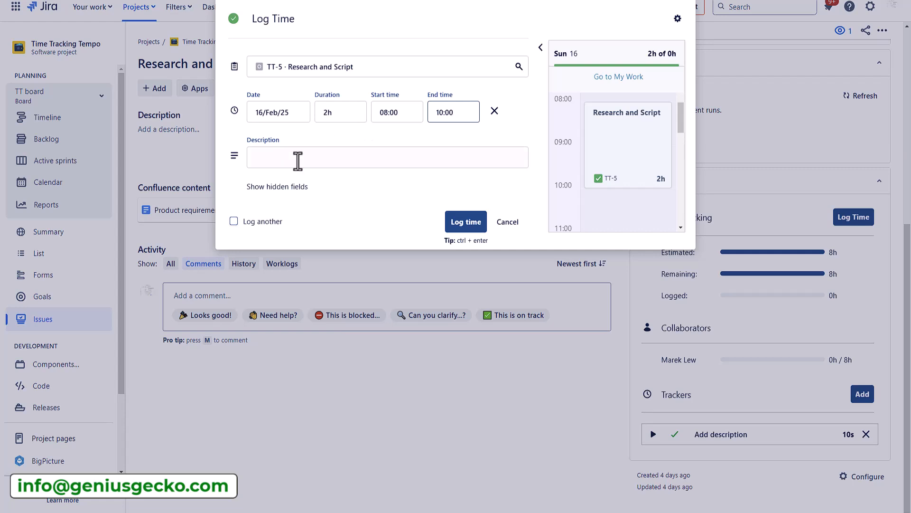
Step: Show the hidden fields of the Log Time form and look through the day's schedule beside it
click(285, 188)
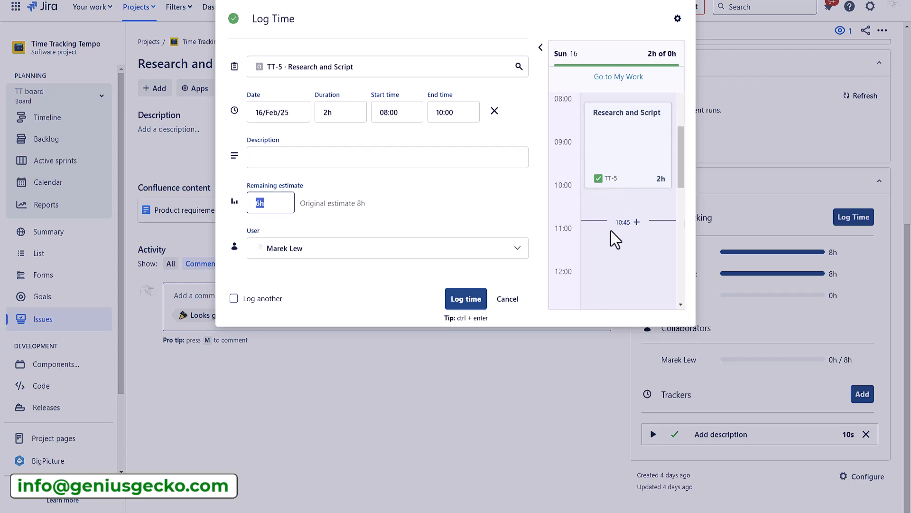
drag(681, 150, 682, 182)
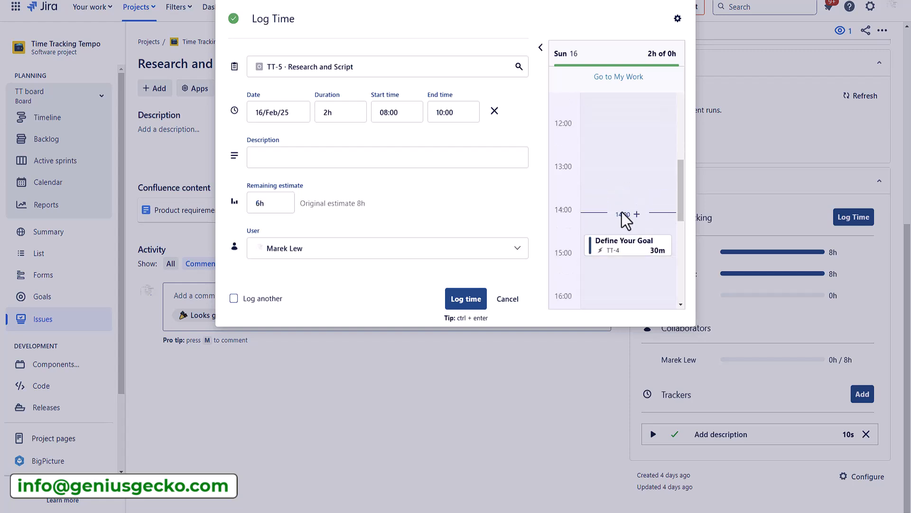
scroll(617, 169, up, 1)
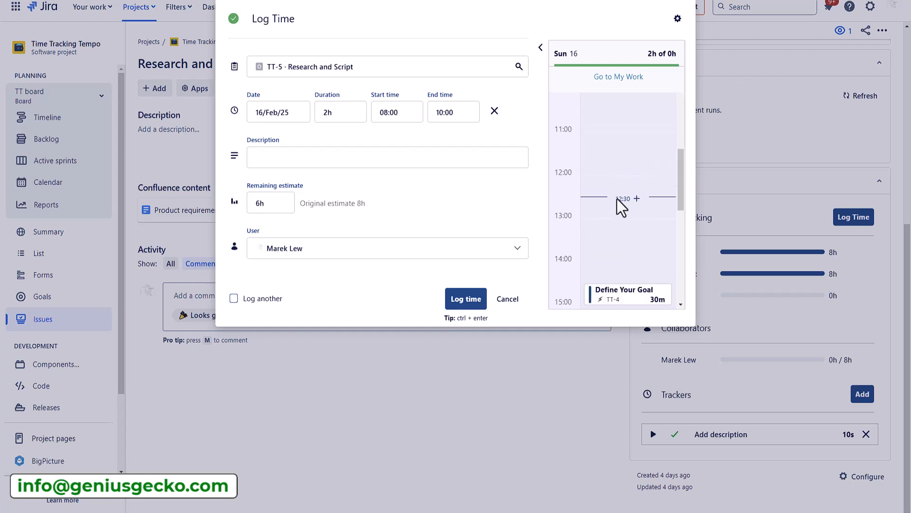
scroll(615, 176, up, 4)
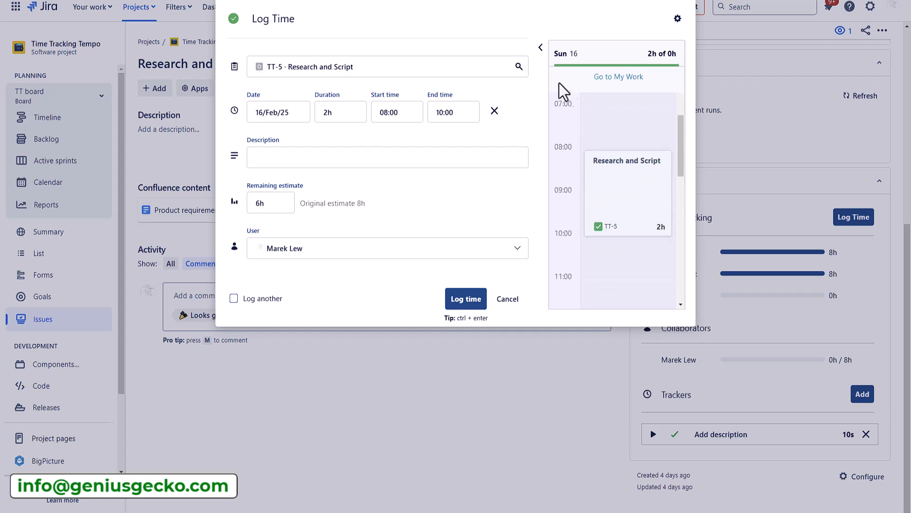
Step: View the Log Time form's field configuration and its issue picker, returning to the form without changes
click(678, 19)
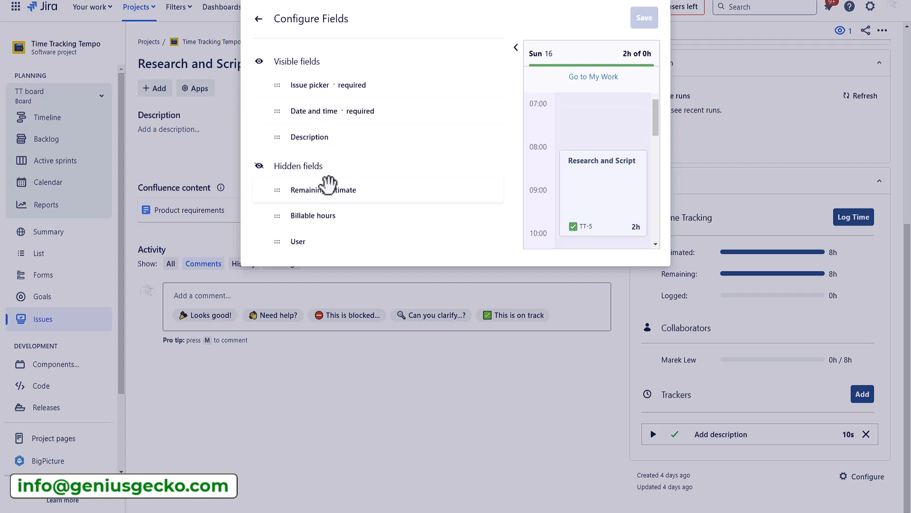
click(259, 19)
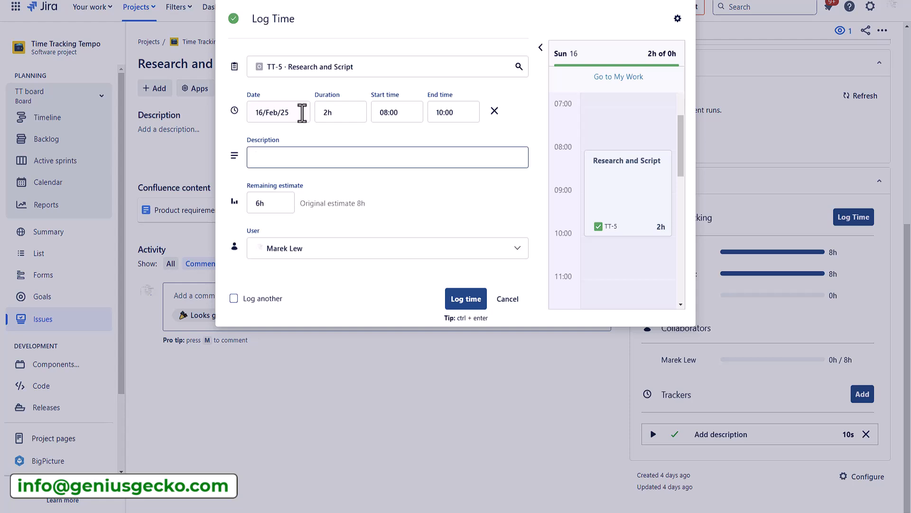
click(381, 72)
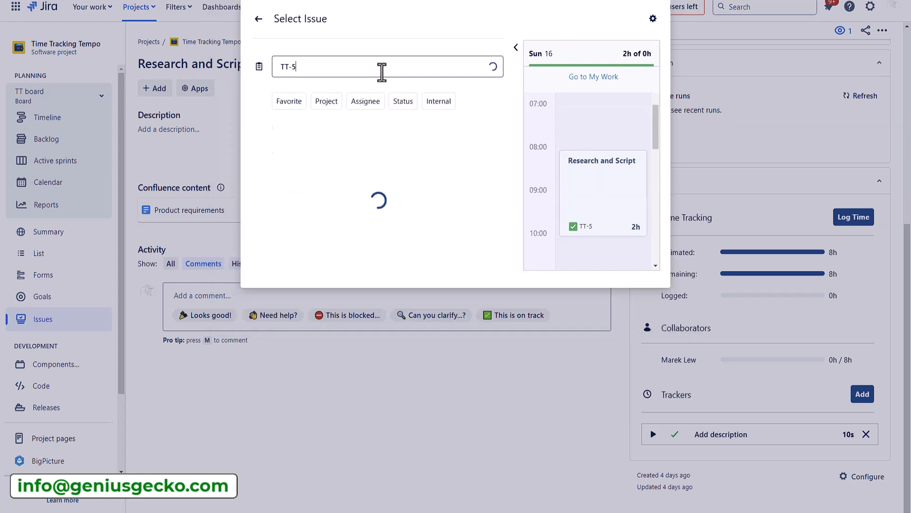
click(256, 19)
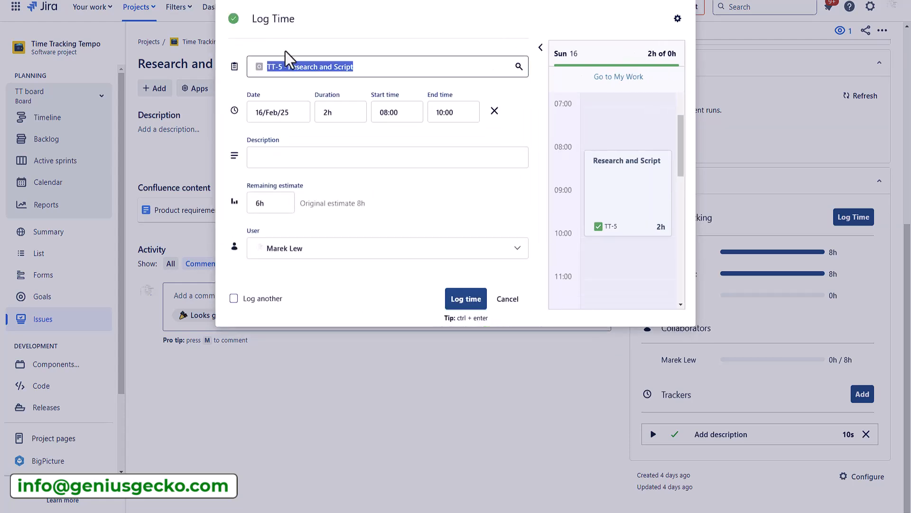
Step: Submit the 2h time log for Research and Script and show the issue's worklogs
click(458, 303)
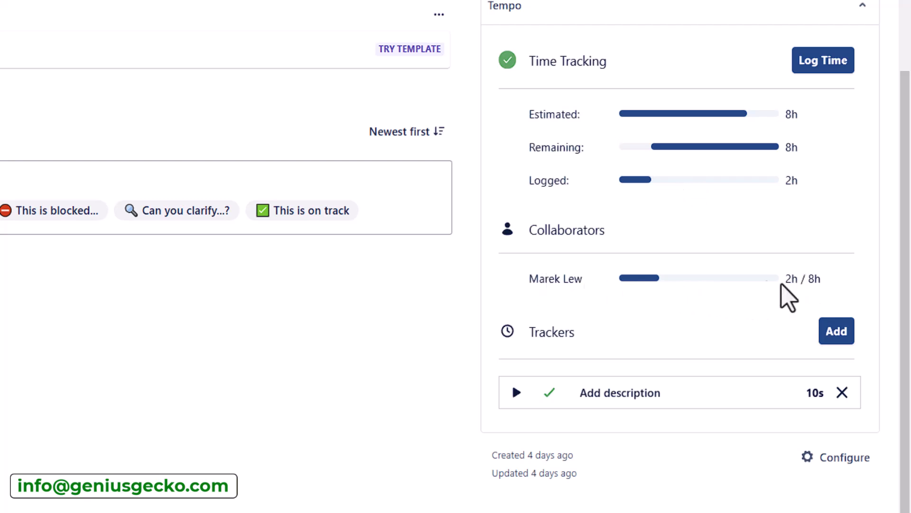
click(283, 263)
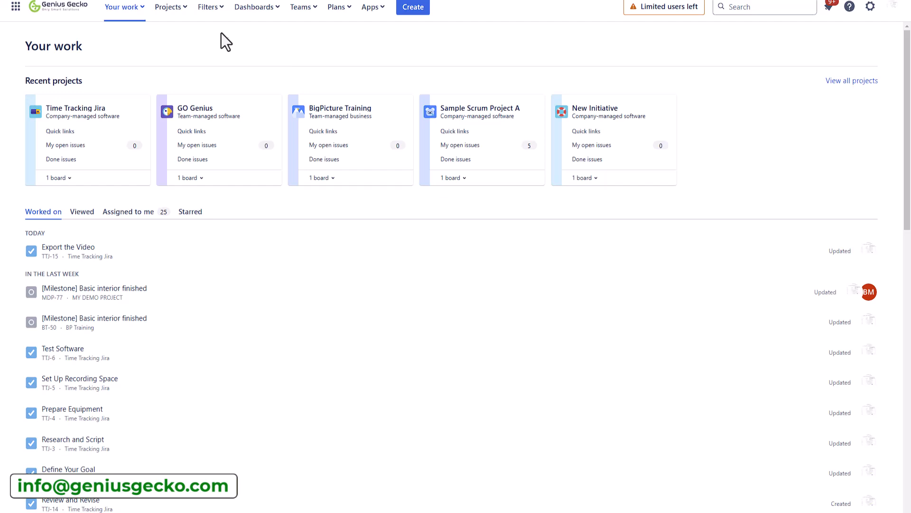
Step: Search all issues for those with logged time using the JQL query "timespent IS NOT EMPTY"
click(208, 9)
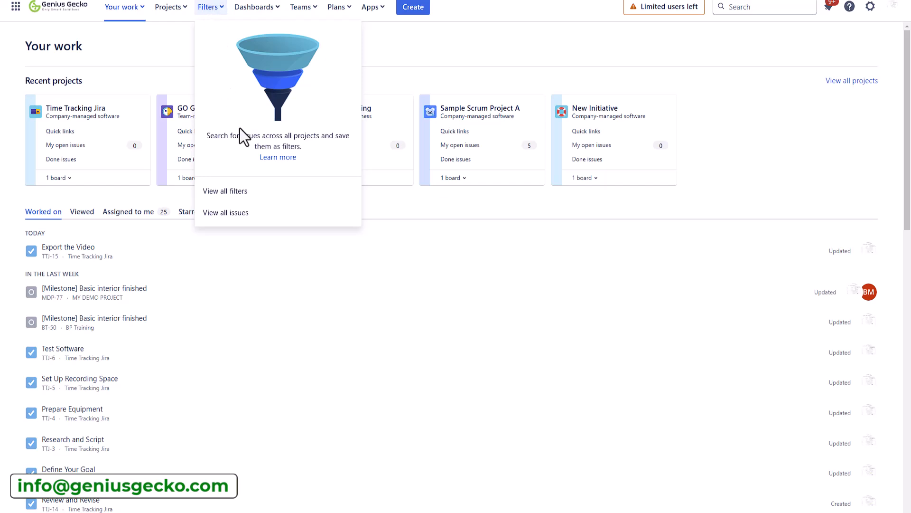
click(237, 216)
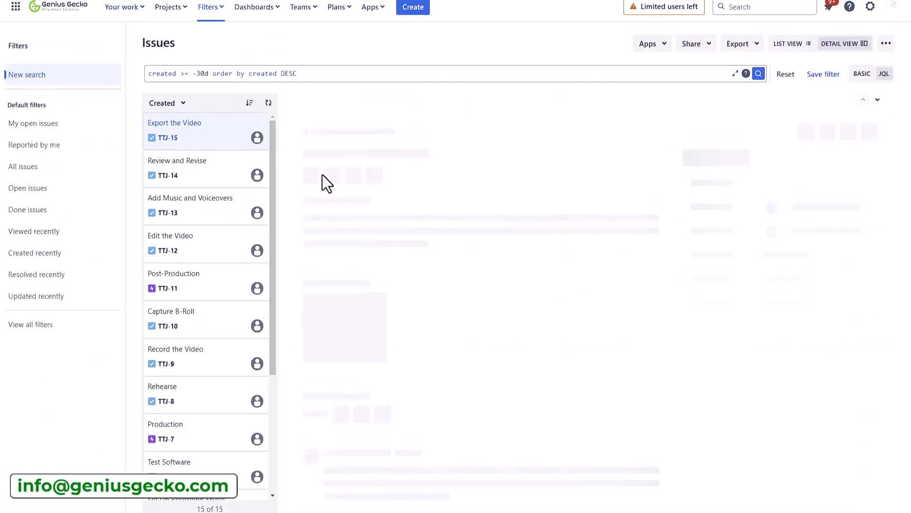
drag(296, 74, 143, 81)
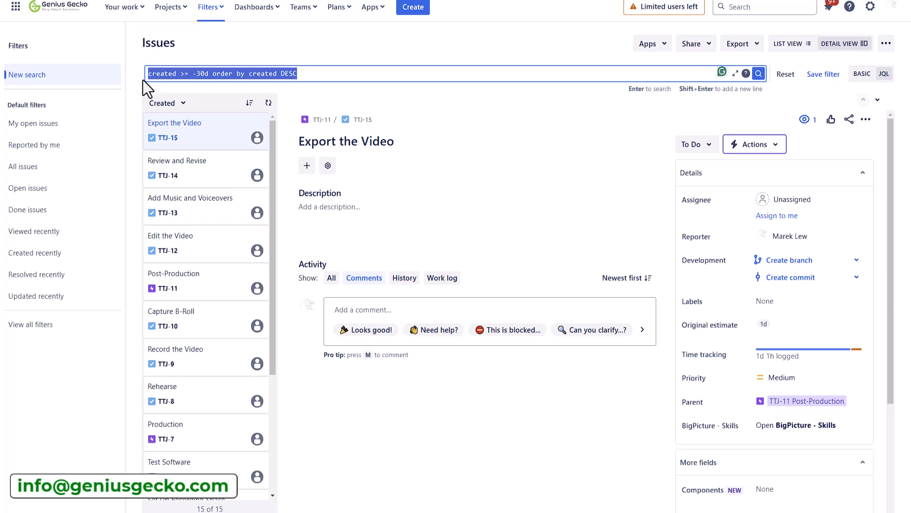
text(tim)
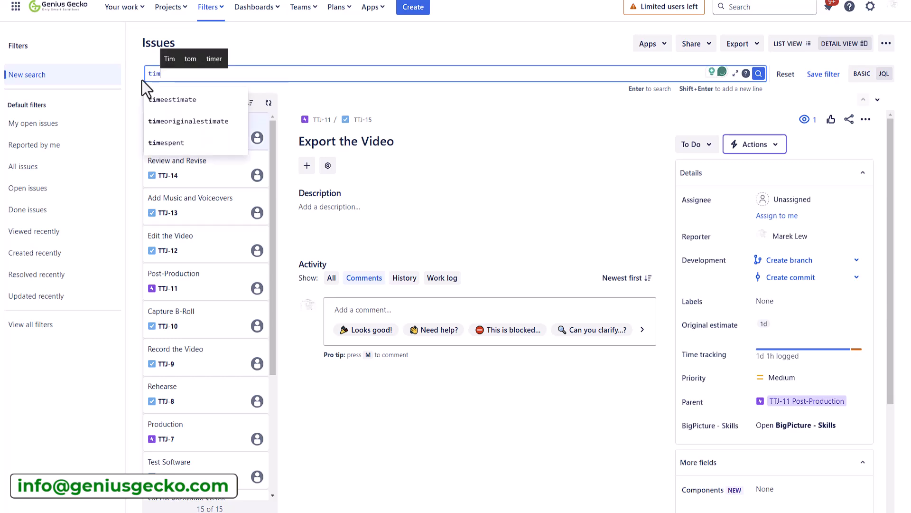
text(espent IS NOT e)
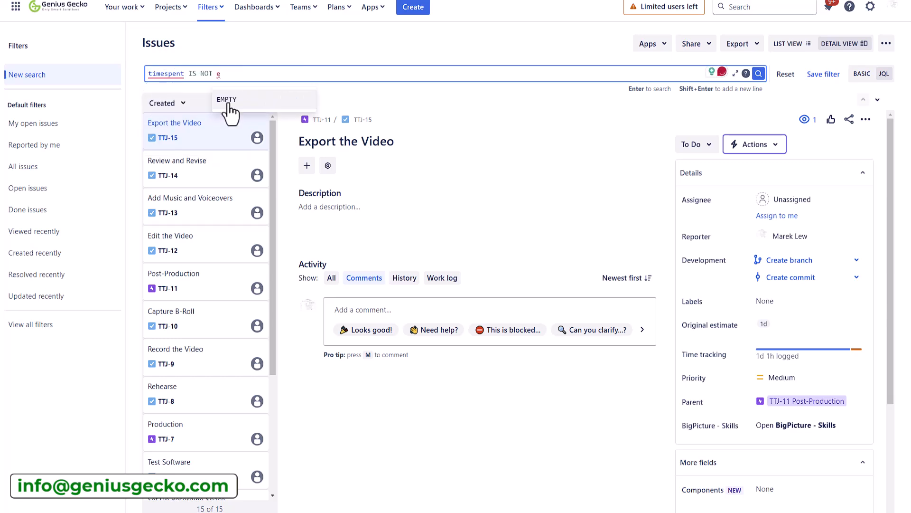
click(228, 103)
key(Return)
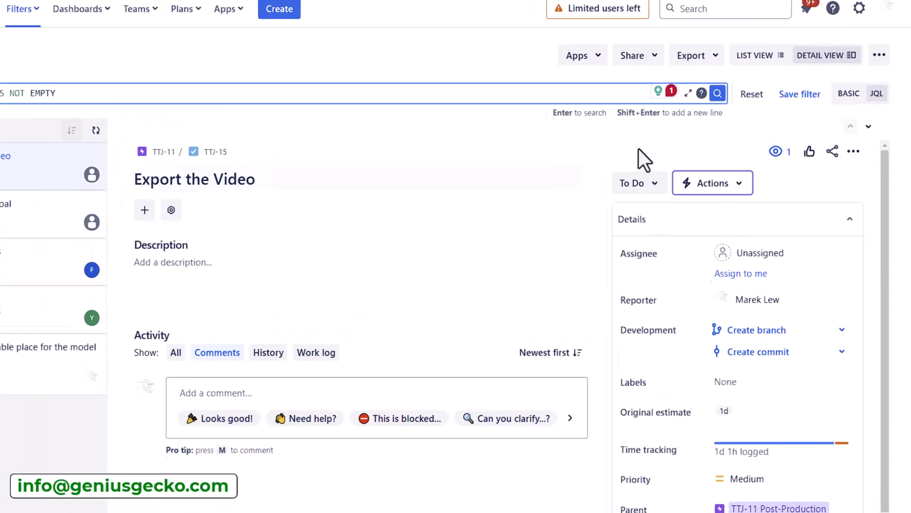
Step: Show the search results as a list and add the Time Spent and Original estimate columns
click(733, 65)
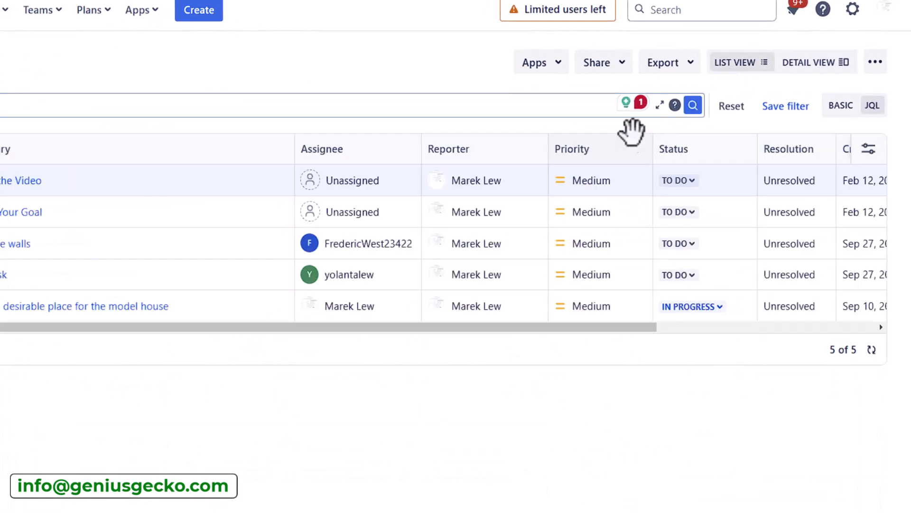
drag(665, 328, 824, 315)
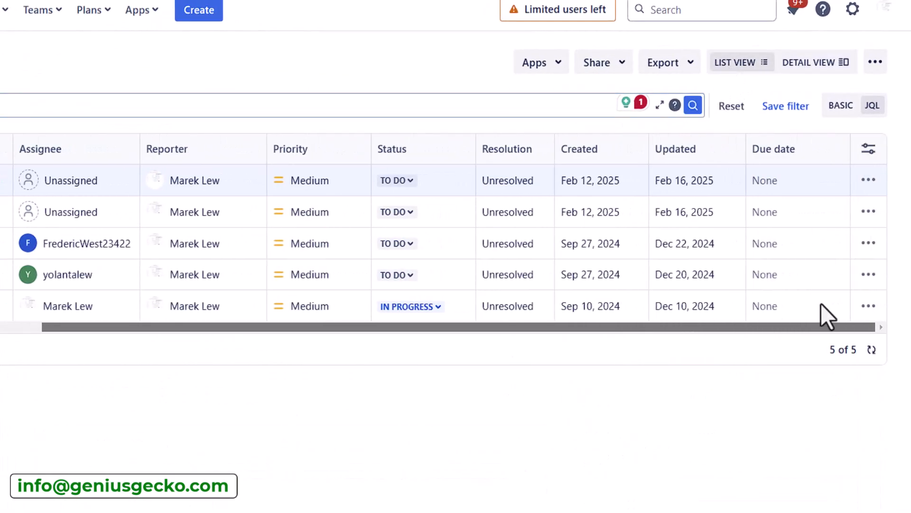
click(868, 149)
click(738, 216)
text(time)
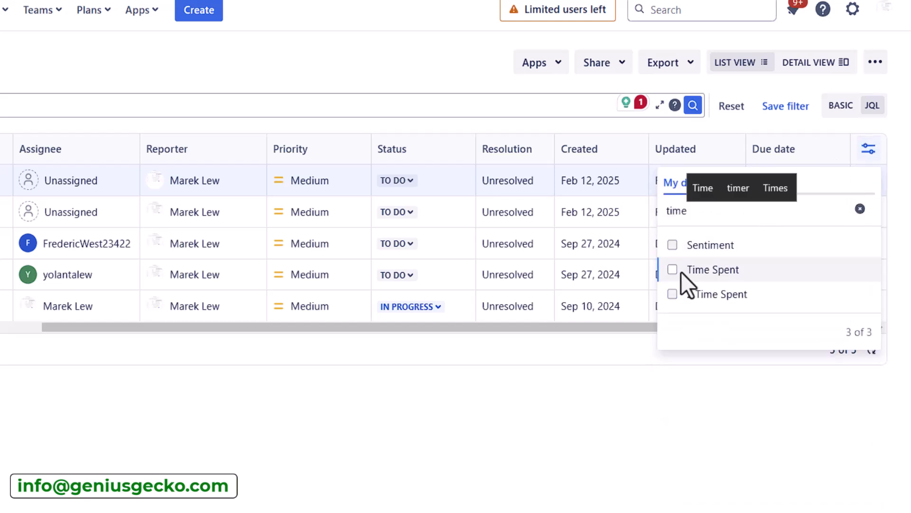
double_click(658, 213)
text(orig)
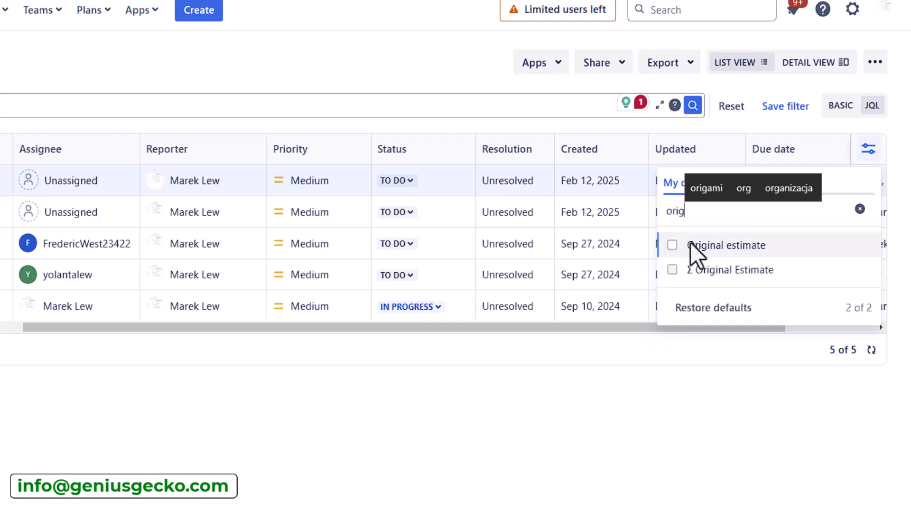
click(690, 243)
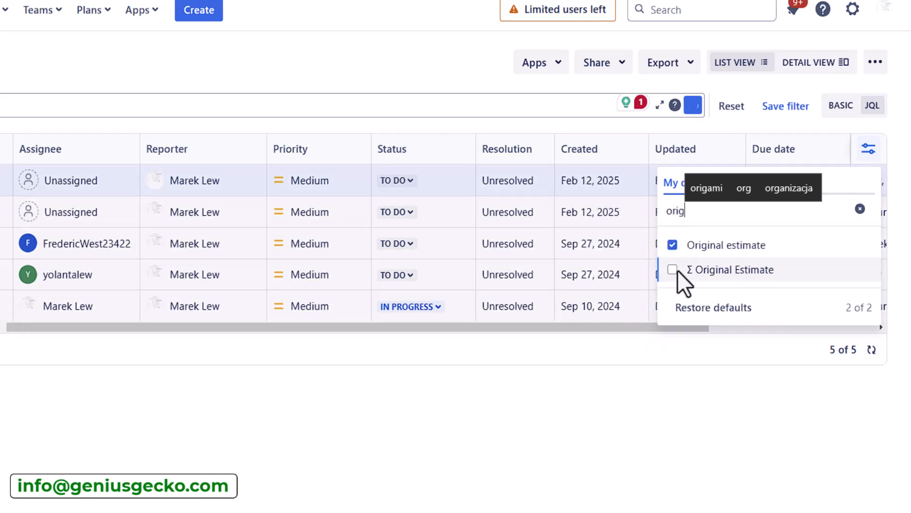
Step: Add the Remaining Estimate, Σ Remaining Estimate and Work Ratio columns to the issue list
double_click(684, 210)
text(rem)
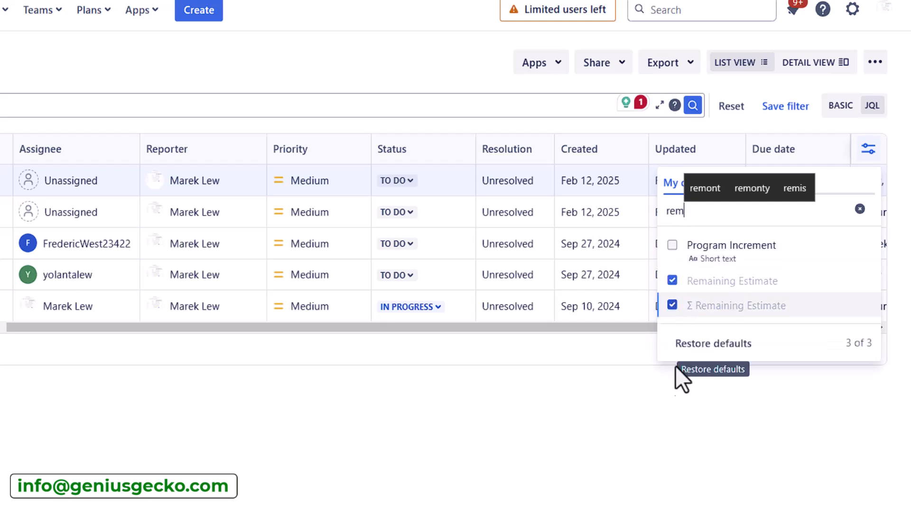
key(BackSpace)
key(BackSpace)
key(BackSpace)
text(work)
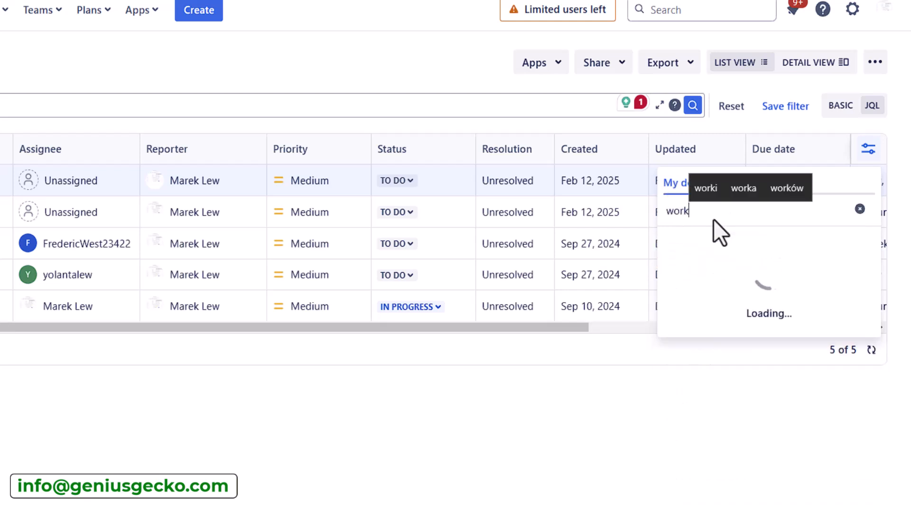
click(683, 245)
click(691, 403)
Step: Compare the issues' time spent, estimates and work ratio across the columns of the results list
drag(486, 329, 293, 309)
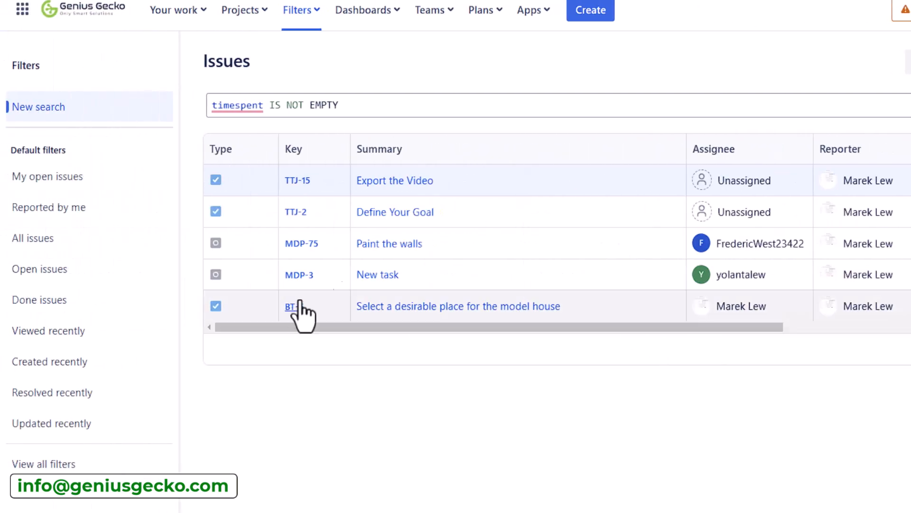
drag(499, 327, 910, 351)
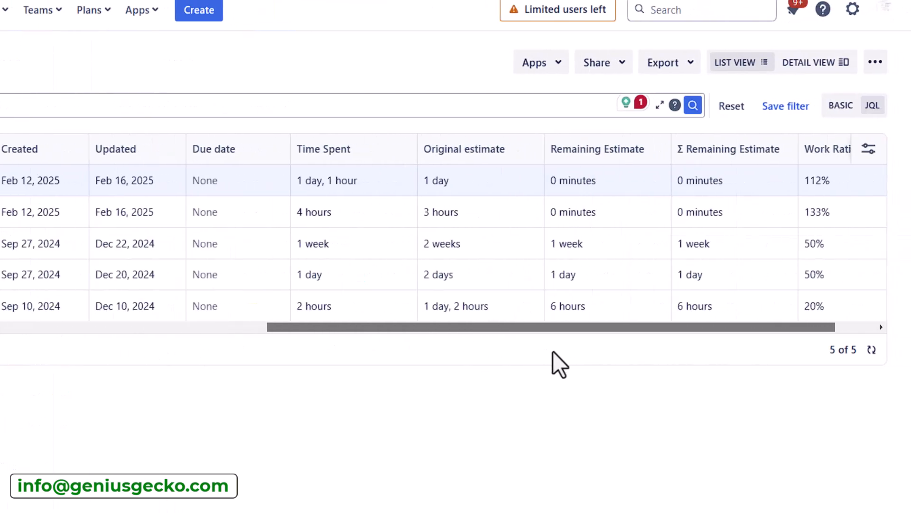
drag(553, 351, 622, 353)
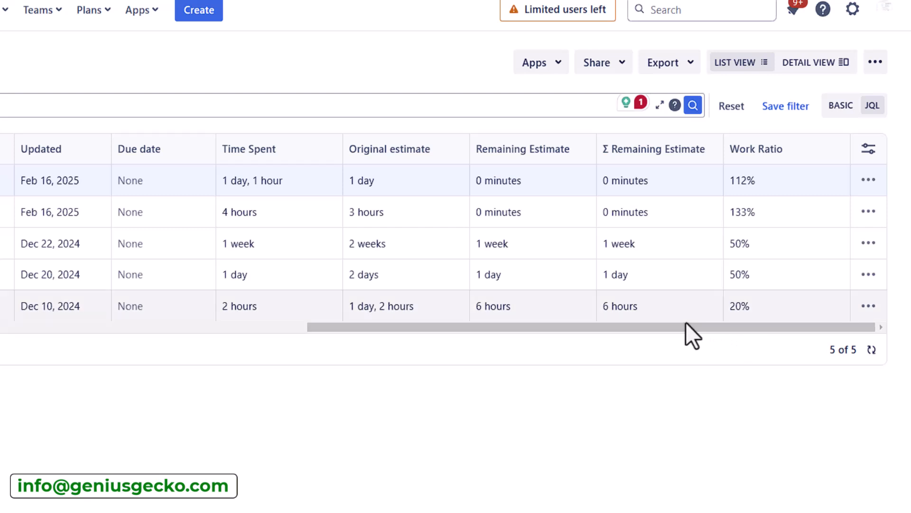
drag(686, 324, 190, 324)
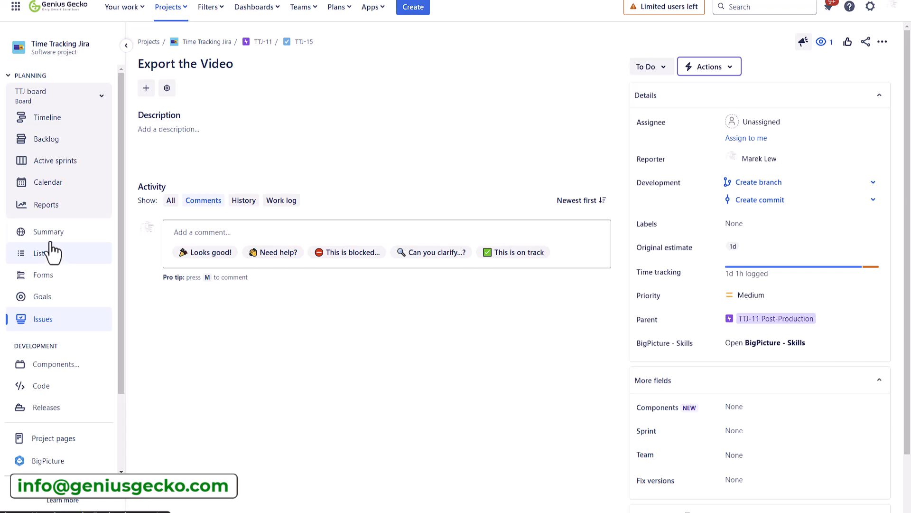
Step: Open the Time Tracking Report's configuration from the Time Tracking Jira project's reports
click(49, 209)
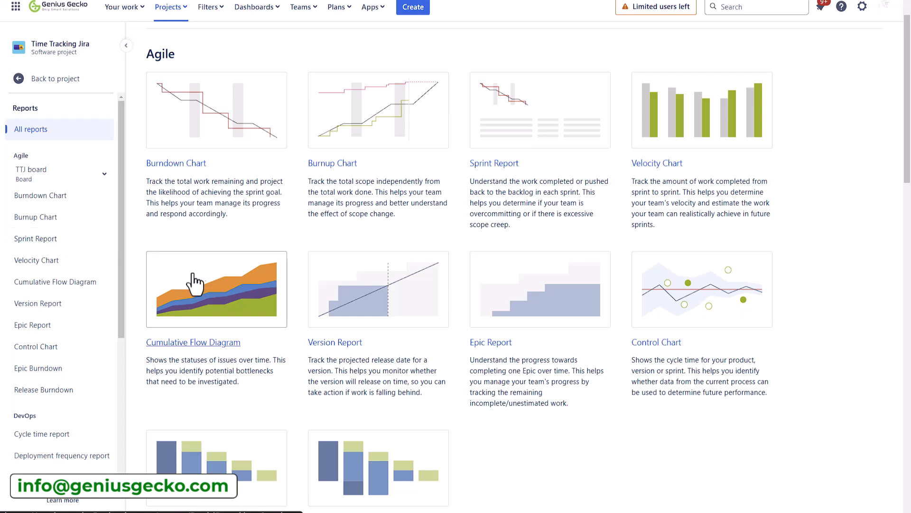
scroll(215, 295, down, 8)
scroll(213, 287, down, 12)
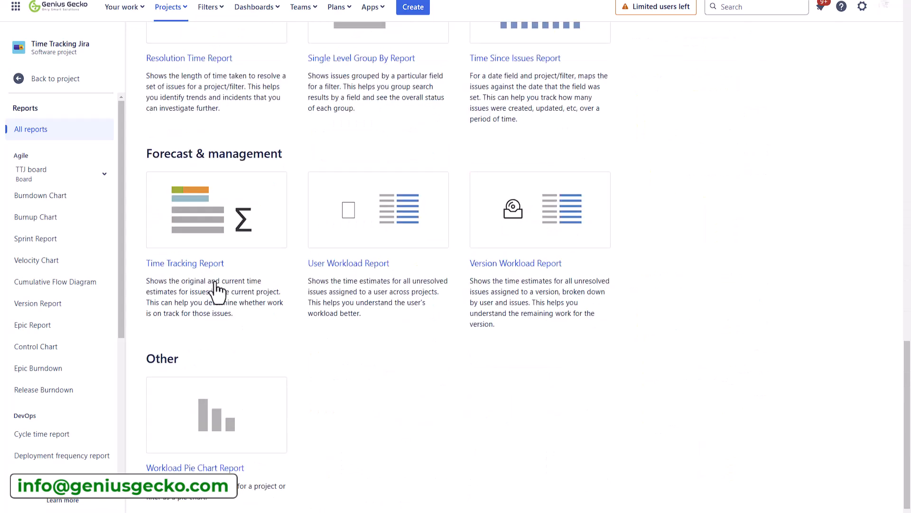
click(231, 230)
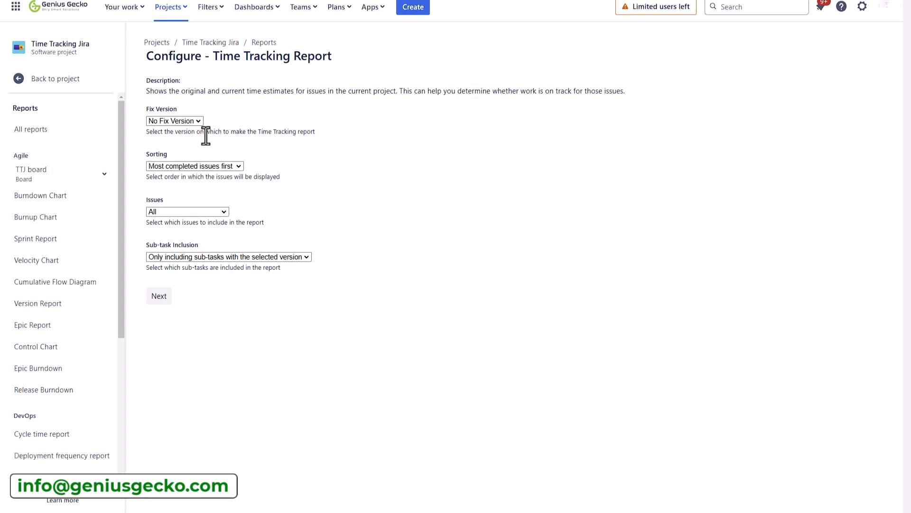
Step: Generate the Time Tracking Report with all issues included and look through its estimates, time spent and accuracy
click(224, 215)
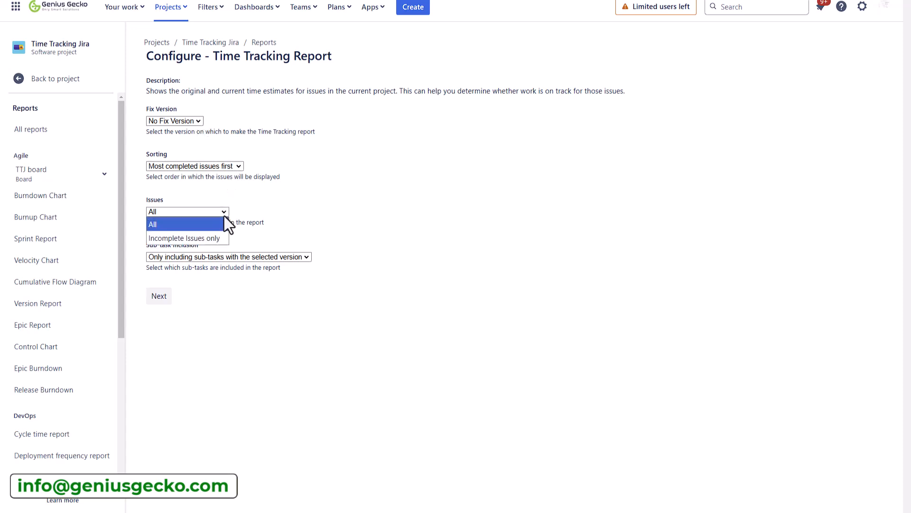
click(225, 218)
click(163, 296)
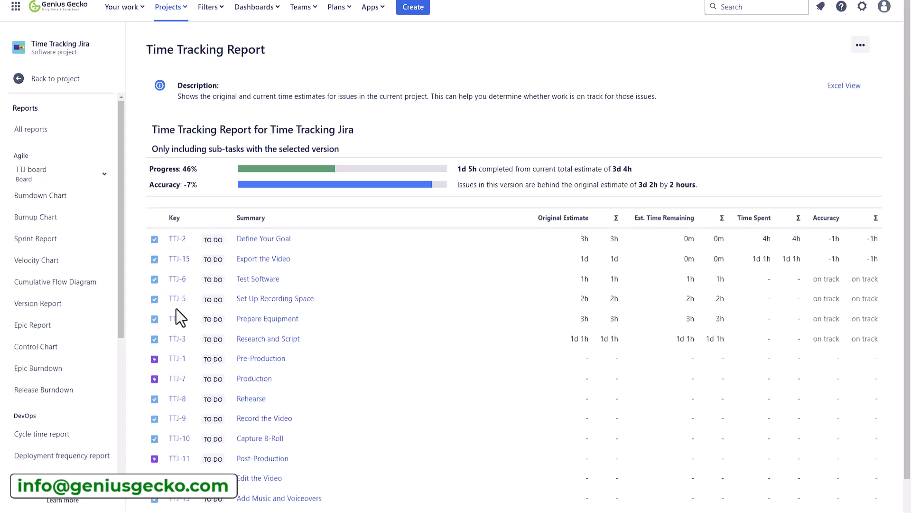
scroll(279, 268, down, 1)
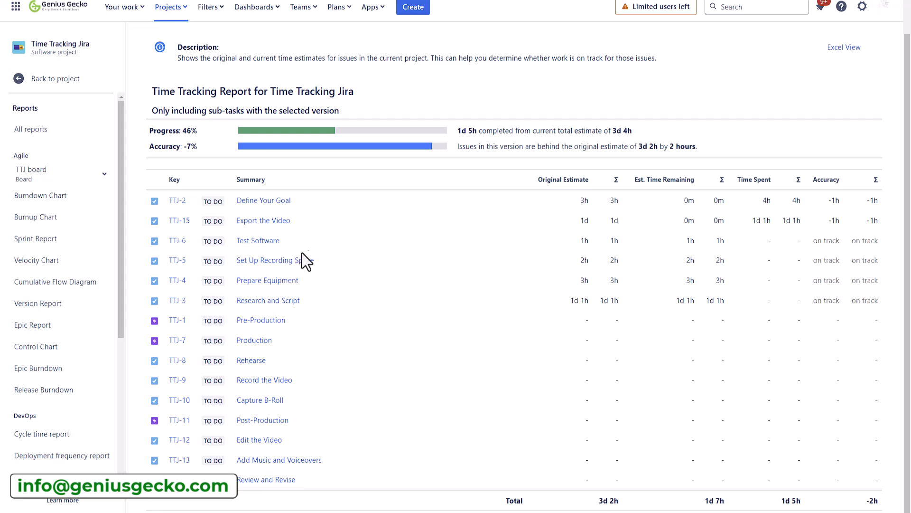
scroll(351, 264, up, 1)
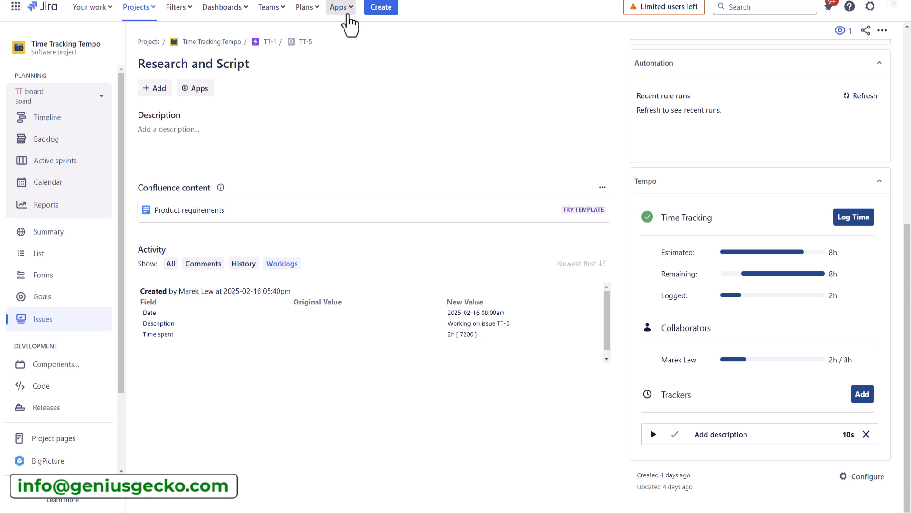
Step: Open the Tempo app from the Research and Script issue and look through the 10–16 Feb 2025 week calendar
click(347, 12)
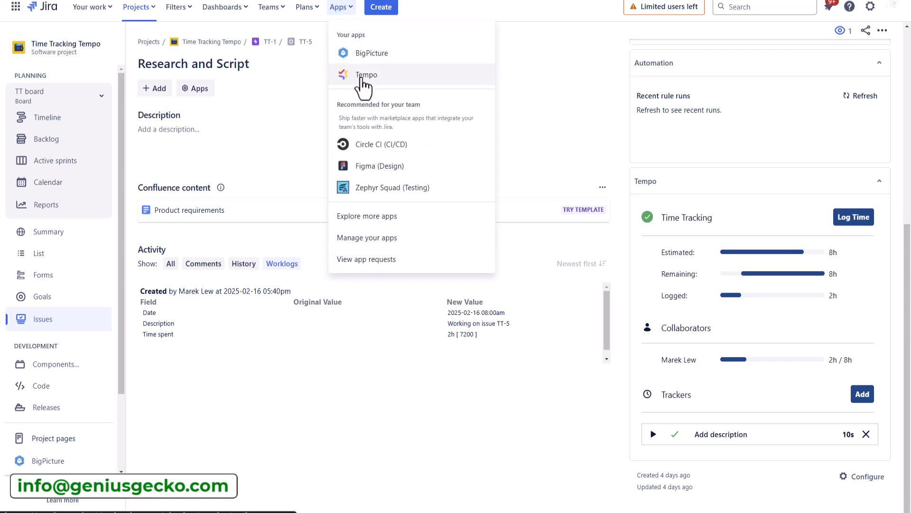
click(364, 76)
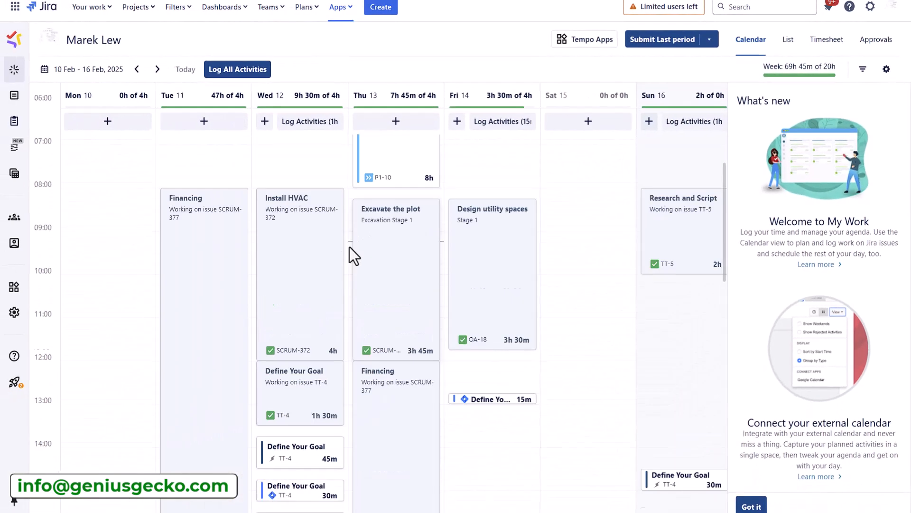
scroll(348, 246, up, 2)
scroll(347, 248, down, 3)
scroll(346, 250, up, 1)
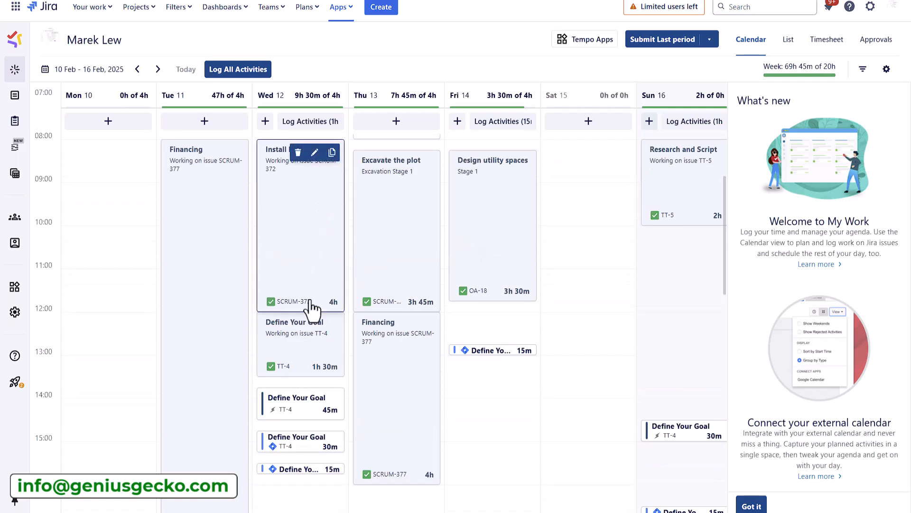
Step: View the Log Time form for Wednesday's suggested 30m Define Your Goal activity, and close it without logging
click(312, 440)
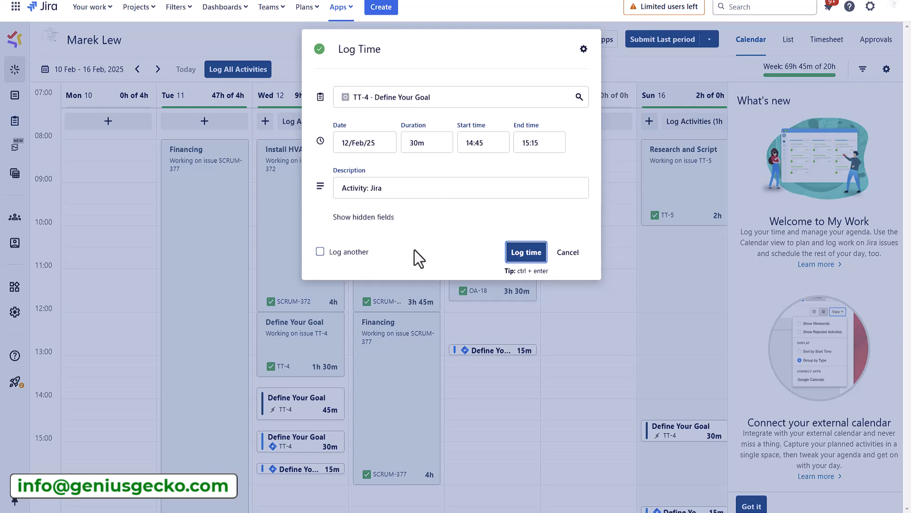
click(569, 253)
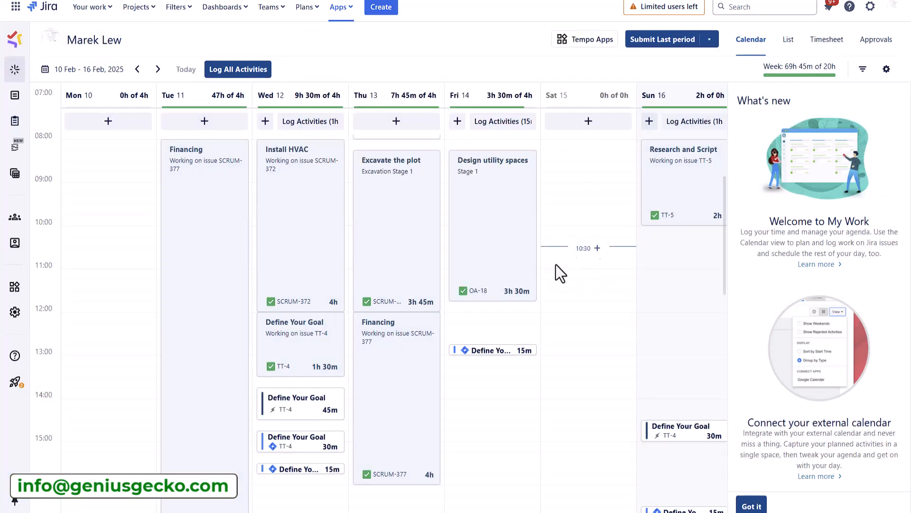
Step: View the Edit Time Record form for Wednesday's 4h Install HVAC worklog, and close it without updating
click(291, 221)
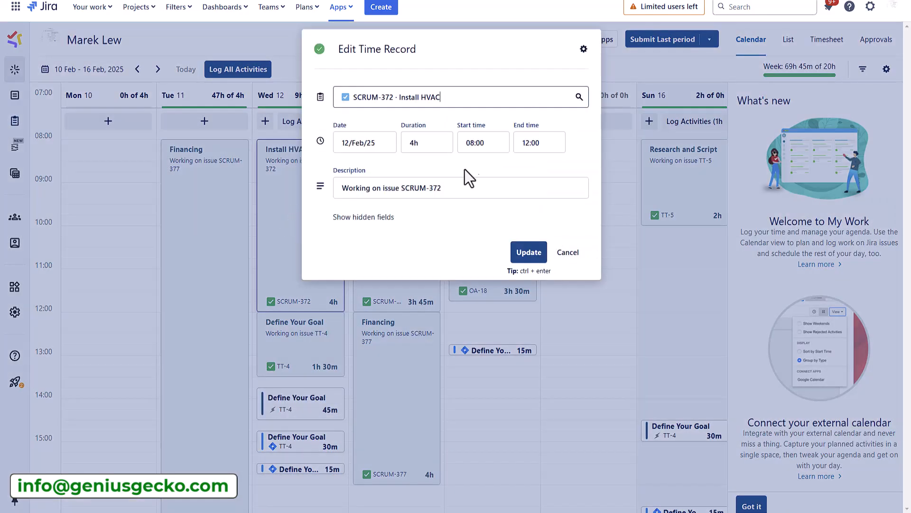
click(566, 253)
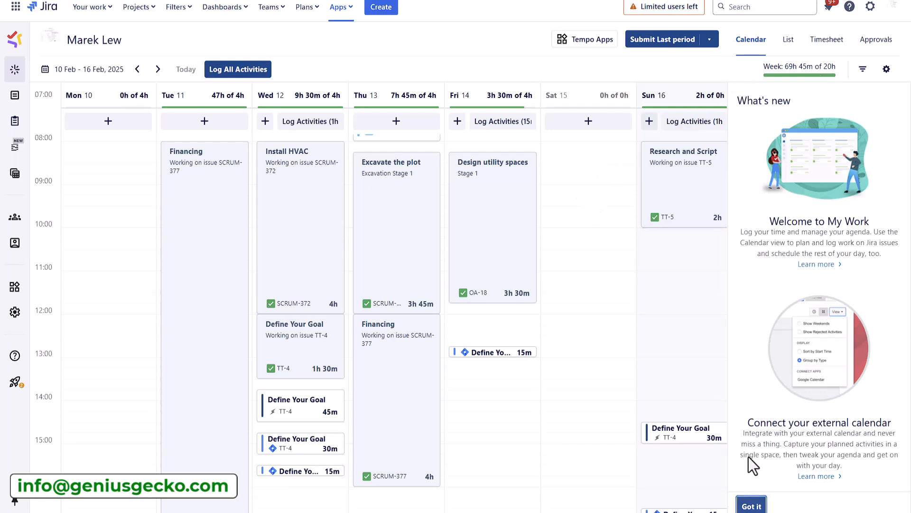
Step: Dismiss the What's new information beside the calendar and look through the Project 1, Recent and Assigned issue lists
click(752, 506)
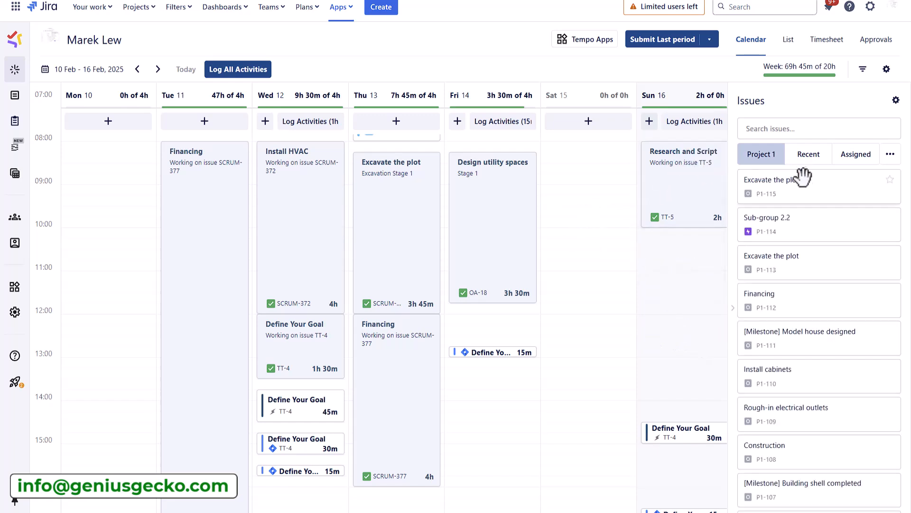
scroll(811, 215, down, 3)
scroll(811, 214, up, 3)
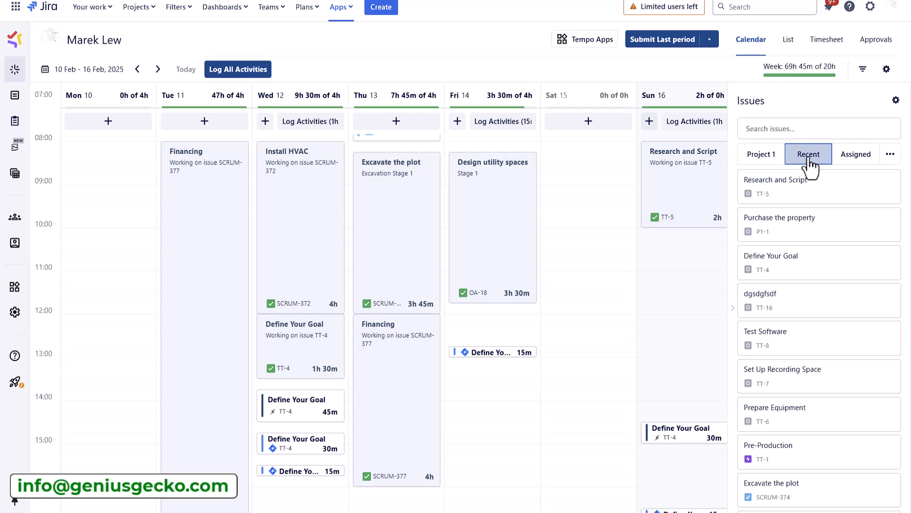
click(854, 160)
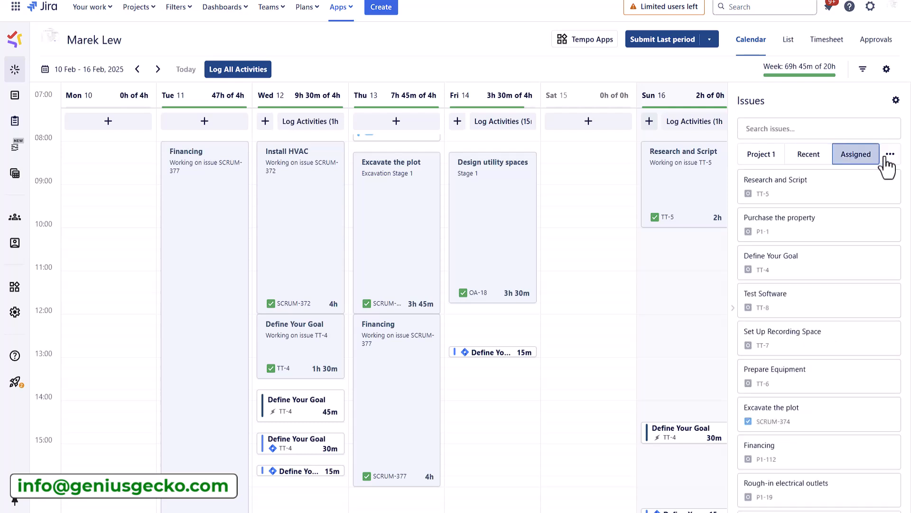
Step: View the issue picker configuration for adding custom Jira project or filter lists, and close it
click(897, 101)
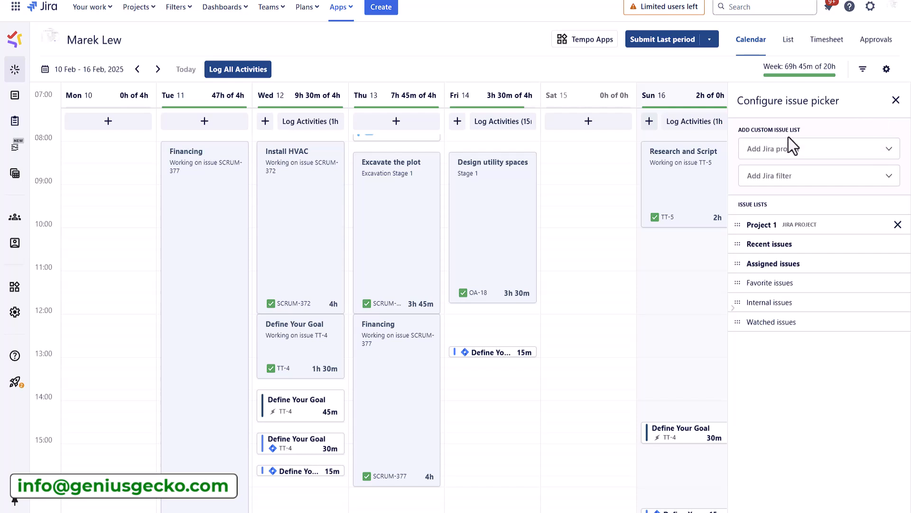
click(895, 101)
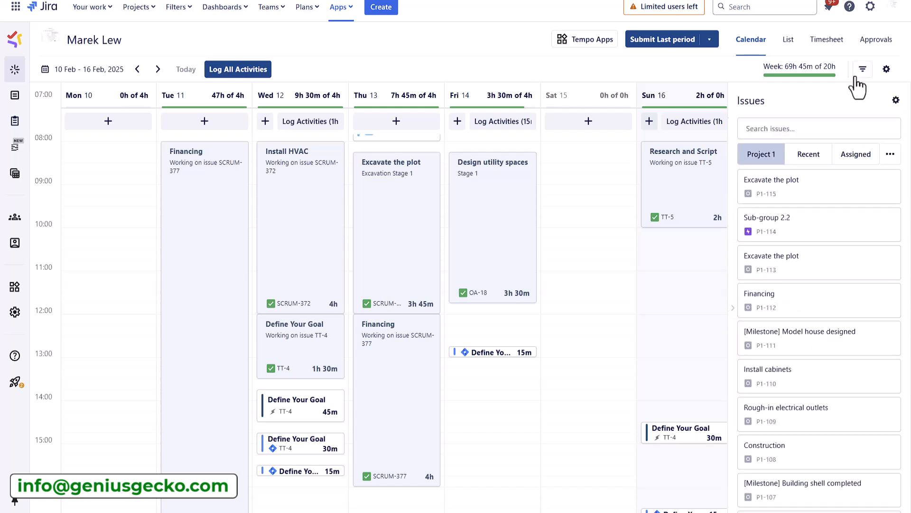
Step: Hide and show again the calendar's Jira, Planner and Tracker activity suggestions with the activity filters
click(862, 70)
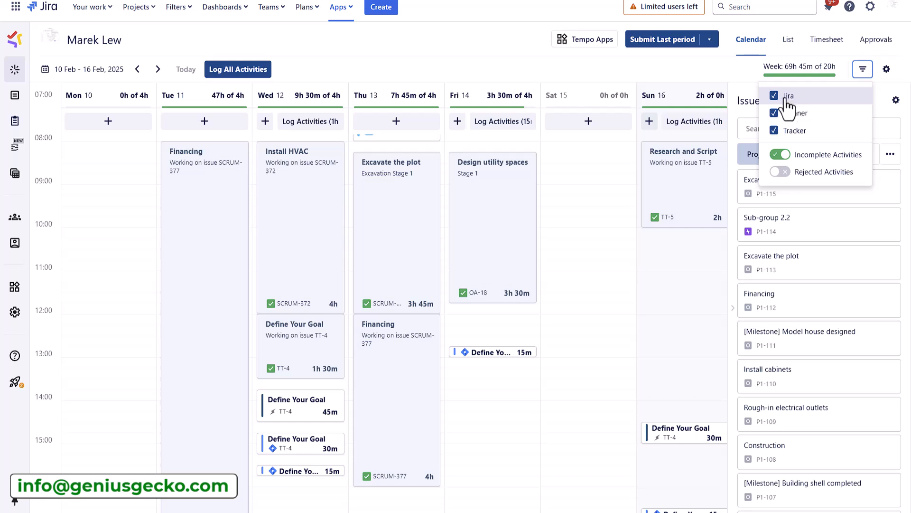
click(775, 112)
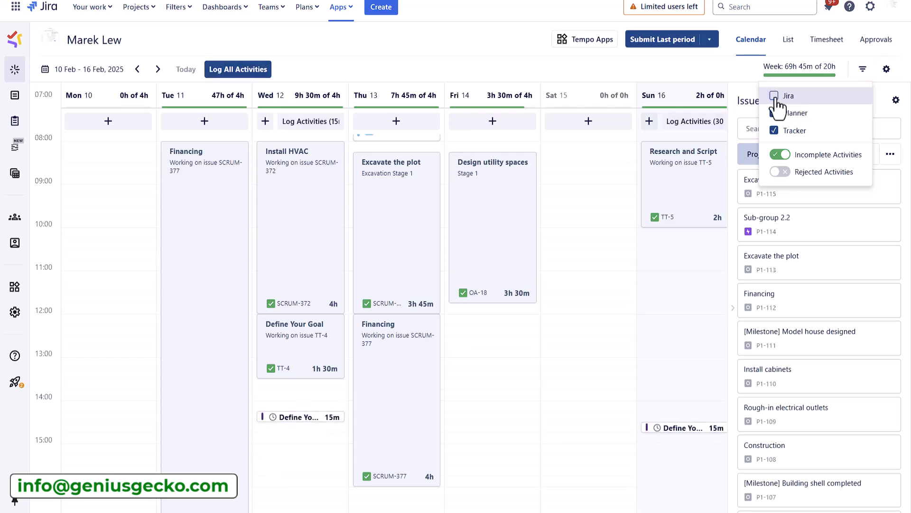
click(774, 114)
click(774, 114)
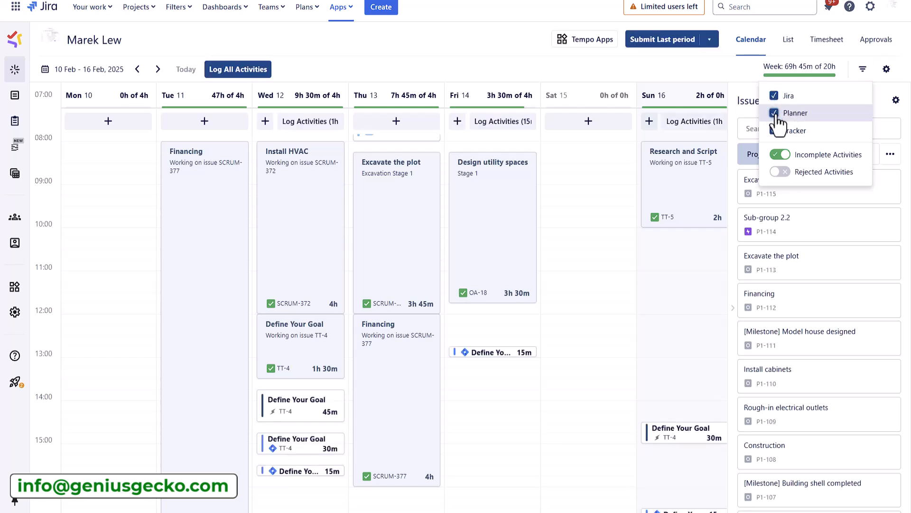
click(776, 131)
click(777, 132)
click(777, 132)
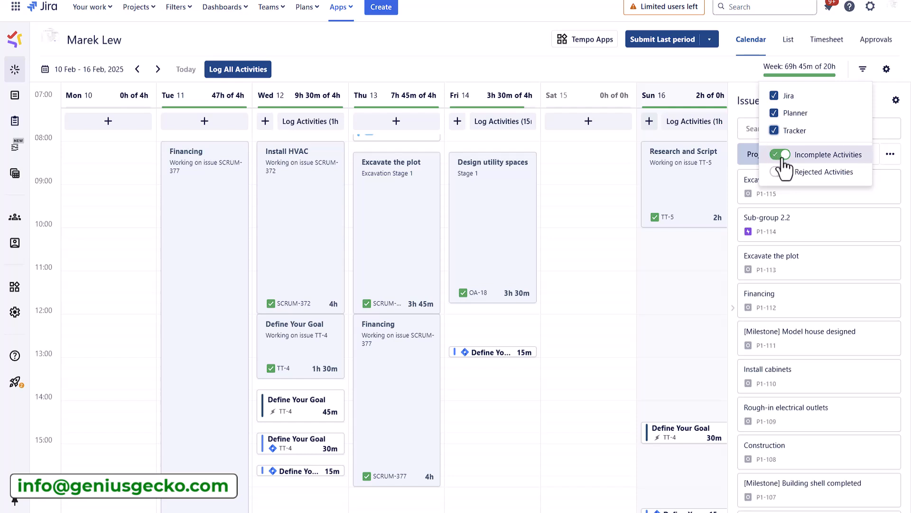
Step: View the calendar's settings for weekends, working hours, date formats and activities, and close them
click(886, 70)
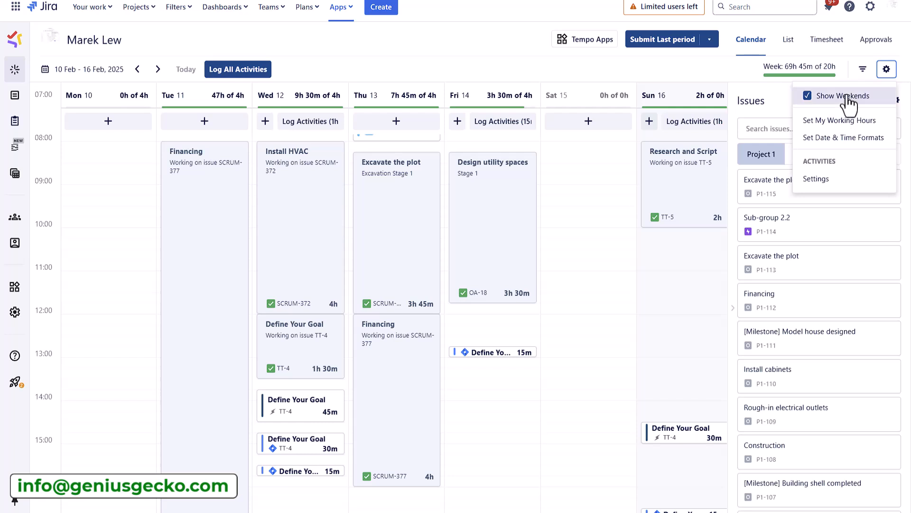
click(710, 67)
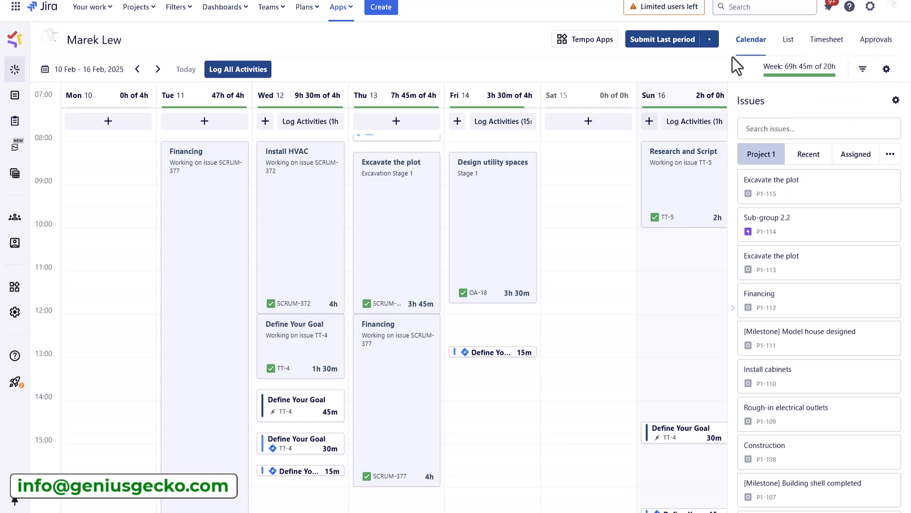
Step: Switch to the List view and look through worklogs, plans and activities for 10–16 Feb and 17–23 Feb 2025, returning to the first week
click(789, 41)
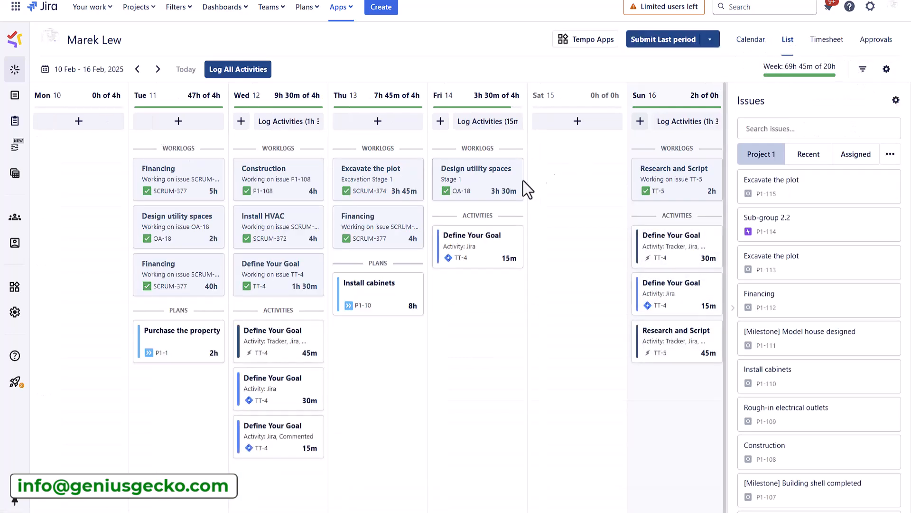
mouse_move(378, 243)
mouse_move(137, 284)
mouse_move(474, 239)
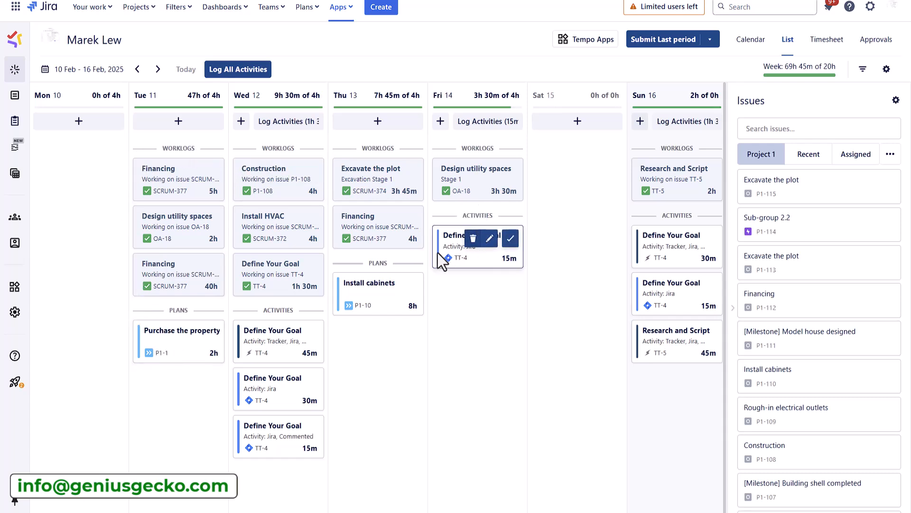
mouse_move(347, 284)
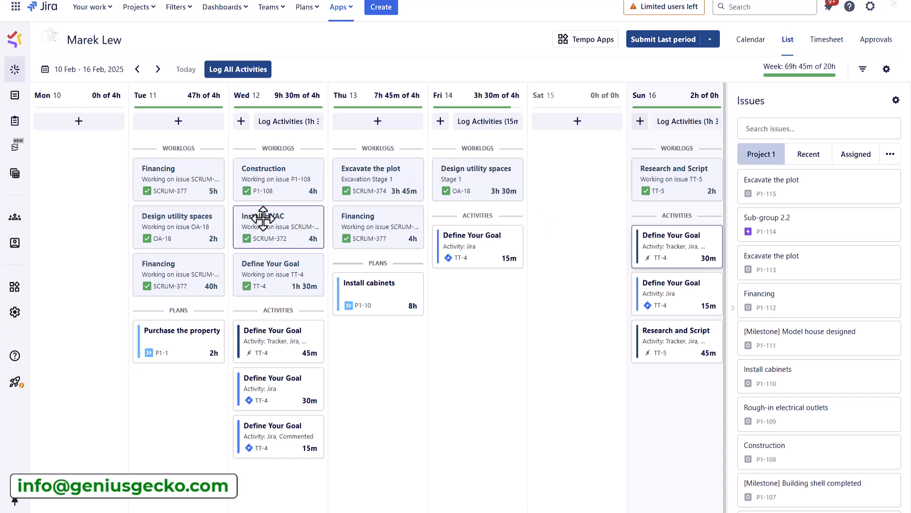
click(158, 69)
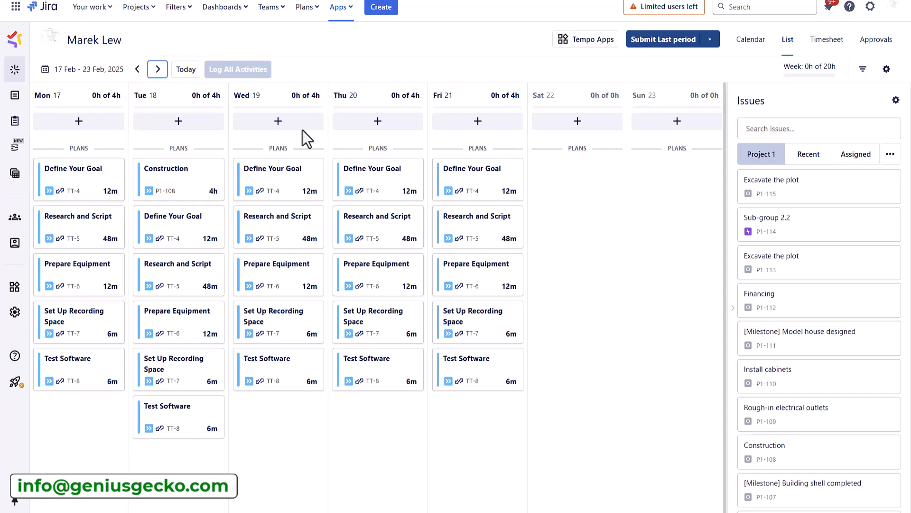
click(137, 70)
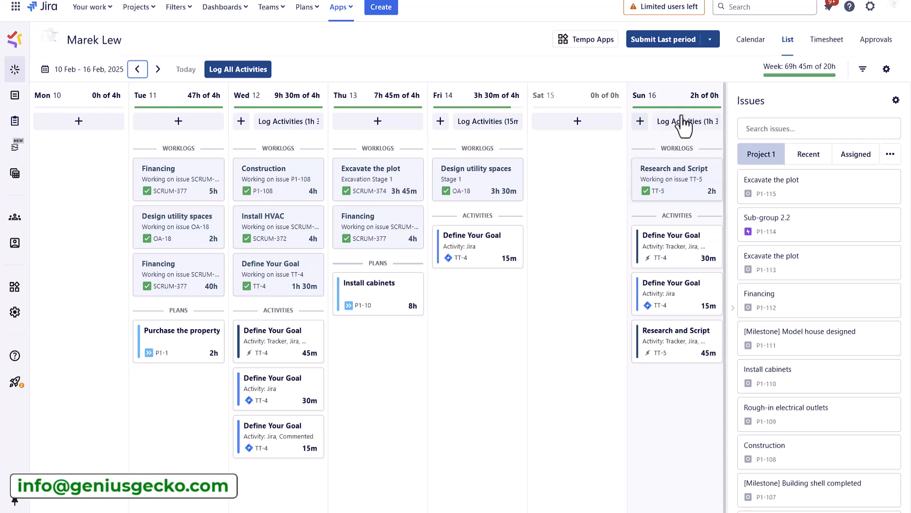
Step: Open the February 2025 Timesheet and view the Log Time form for 7 Feb, including for Design utility spaces, without logging
click(814, 43)
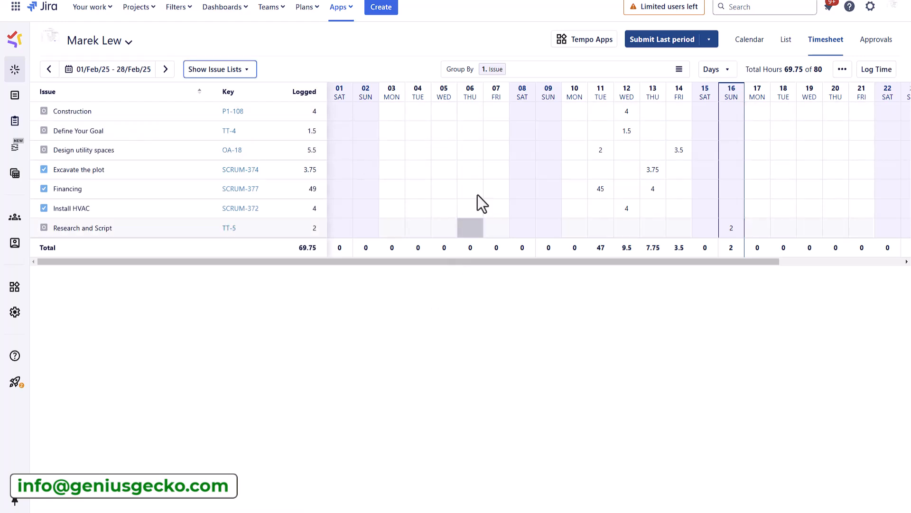
click(497, 138)
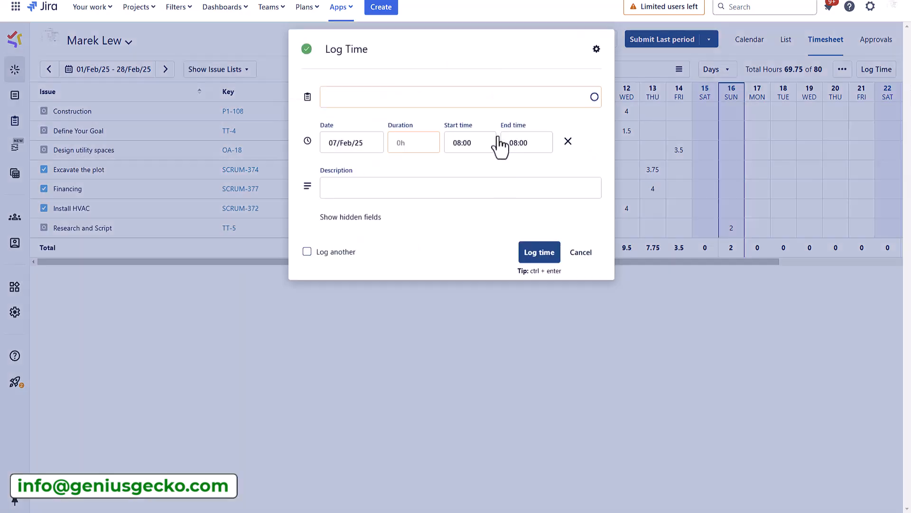
click(575, 256)
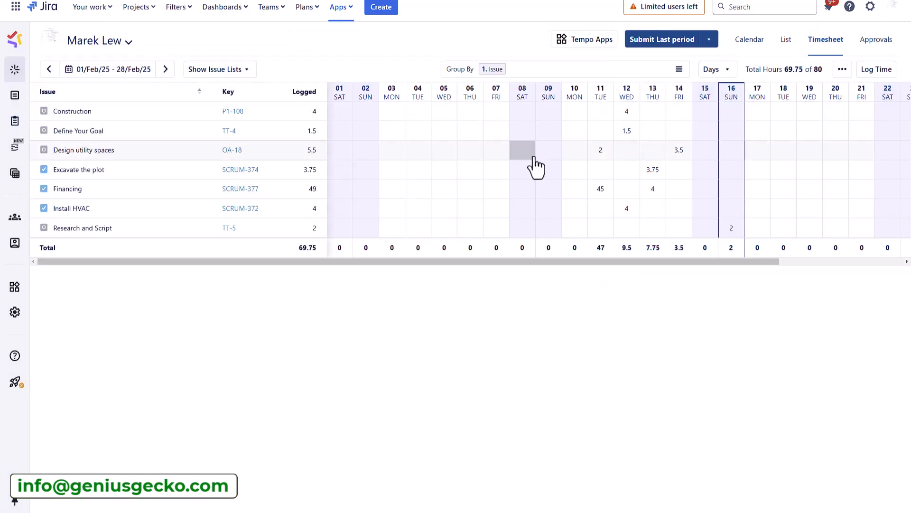
click(493, 156)
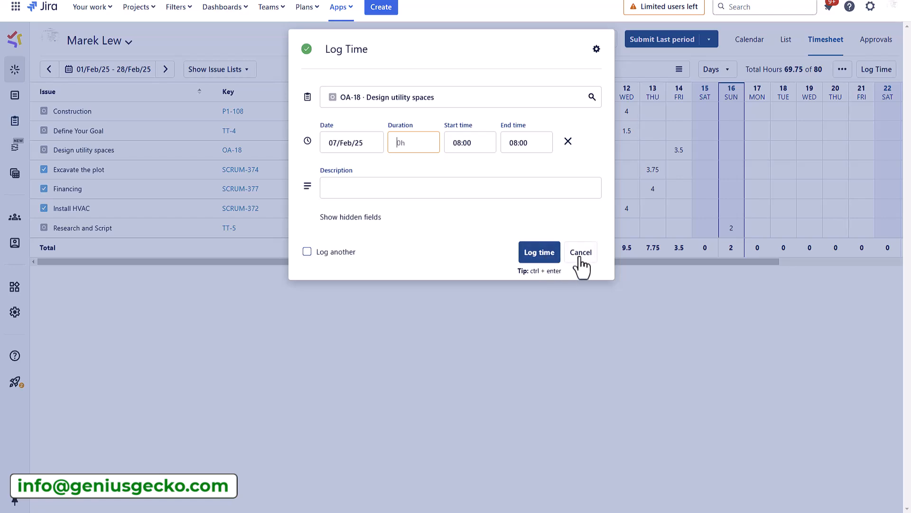
click(580, 253)
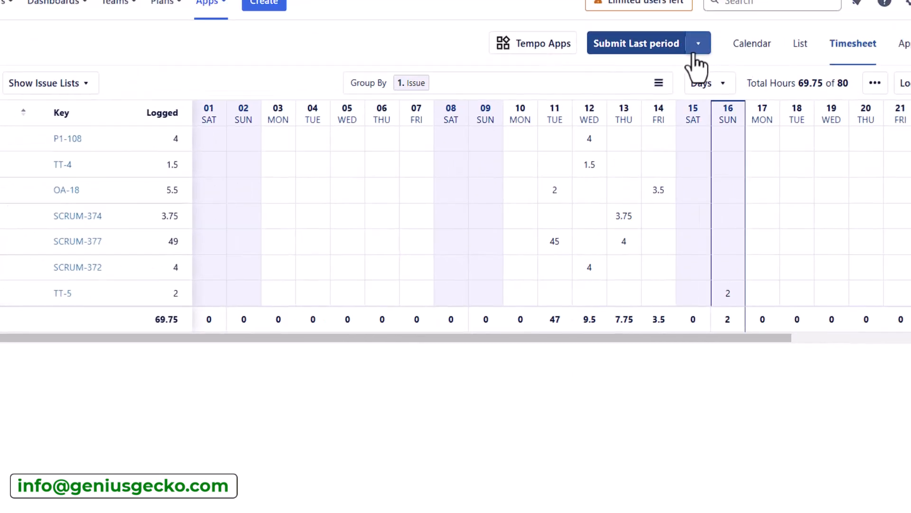
Step: Review the current and last periods under Recent timesheets, and close the overview without submitting
click(697, 43)
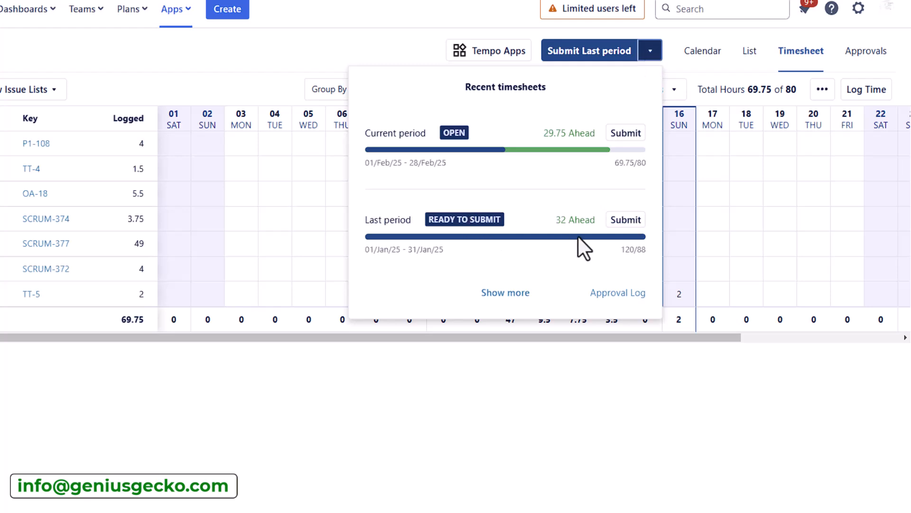
click(658, 49)
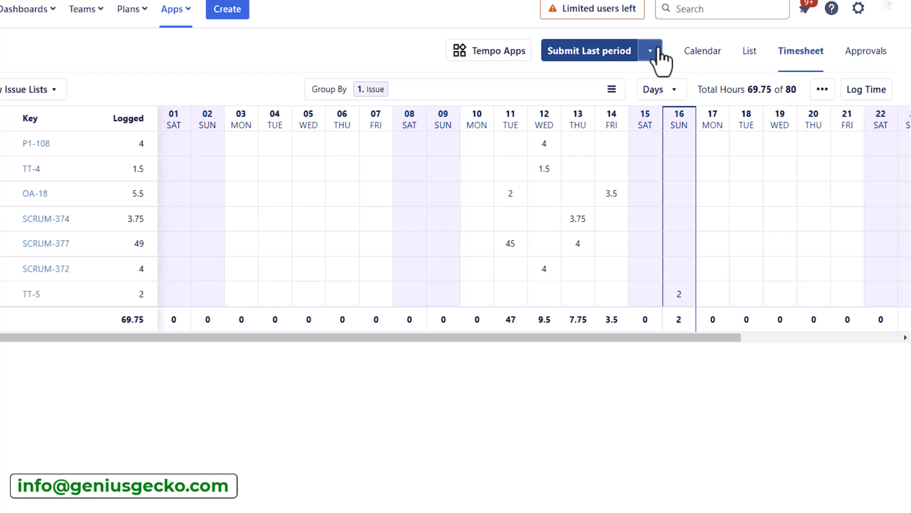
Step: View the timesheet's export, report and bulk edit options, and open the Approvals page for February 2025
click(823, 90)
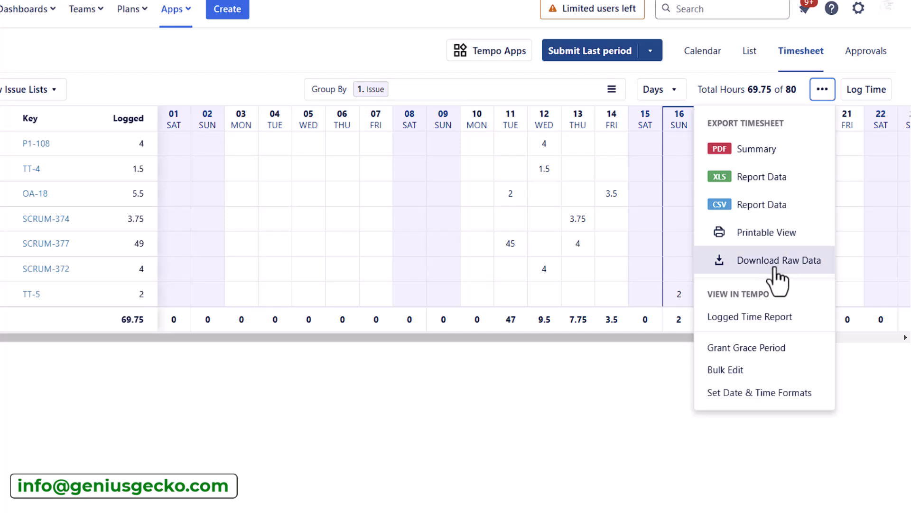
click(733, 370)
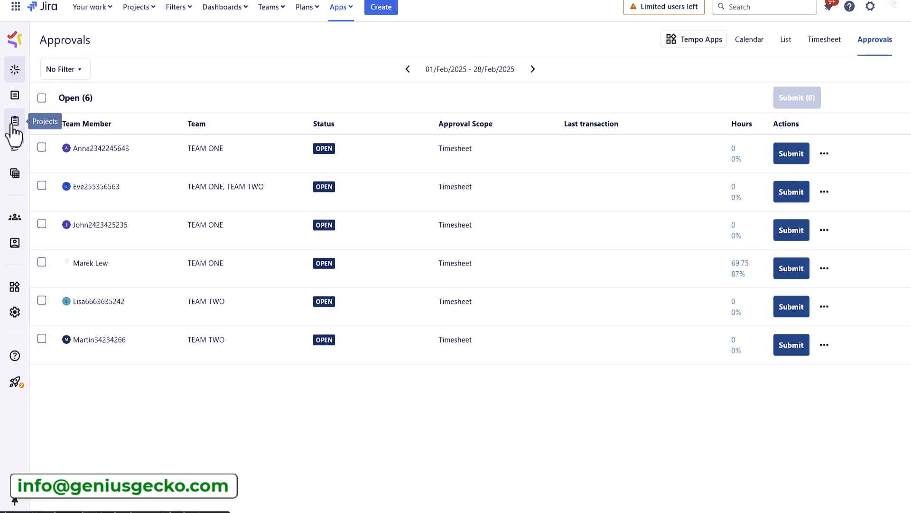
Step: Open Tempo's Reports page and look through the available types, such as Logged Time, Planned vs Actual and Team Member Capacity
click(15, 174)
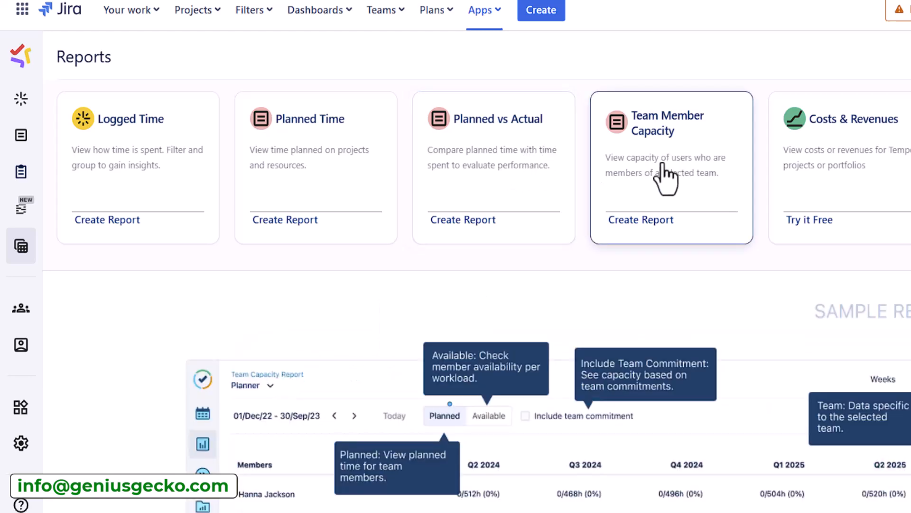
scroll(663, 159, down, 1)
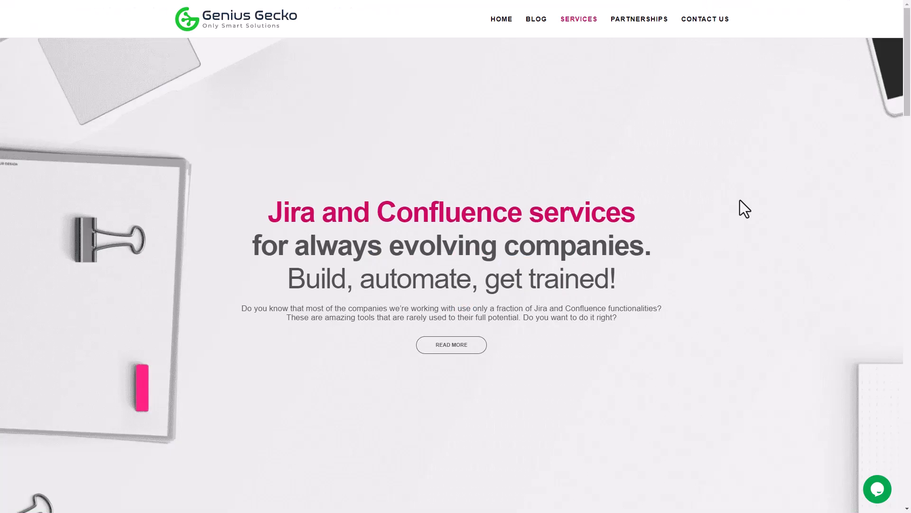
middle_click(741, 209)
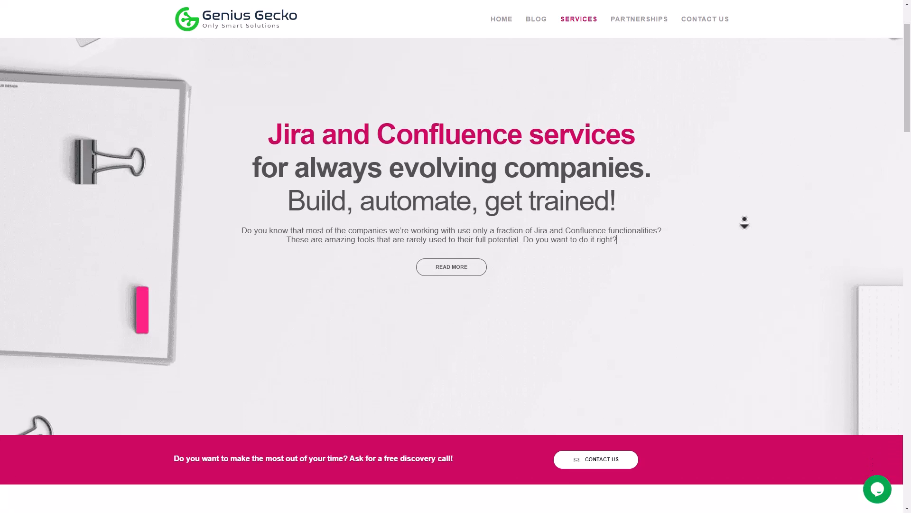